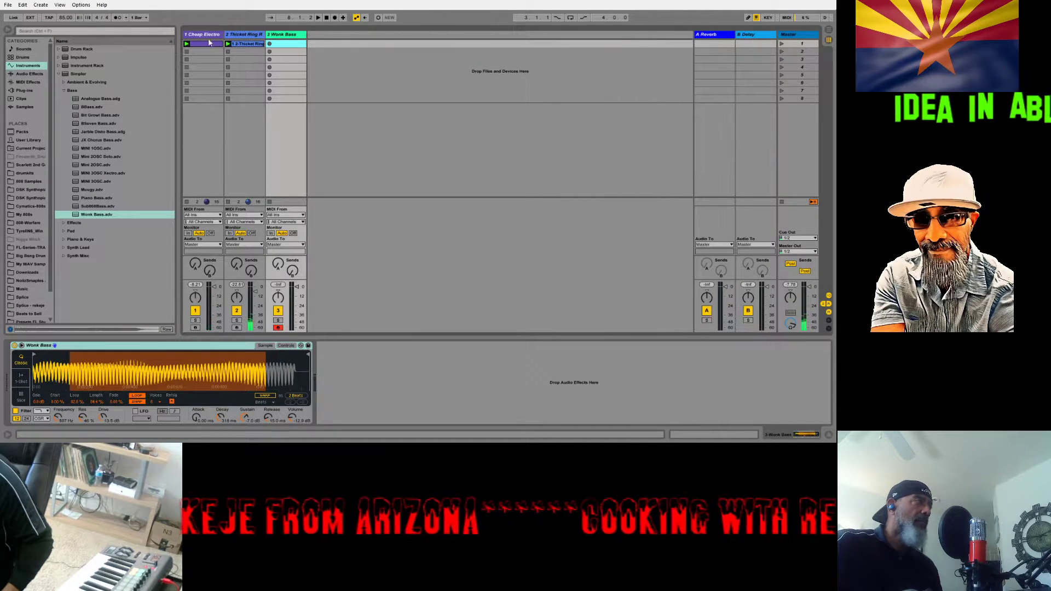
# Record a MIDI clip into the first slot of the Wonk Bass track with the metronome on, and stop playback after listening to it
pyautogui.click(270, 44)
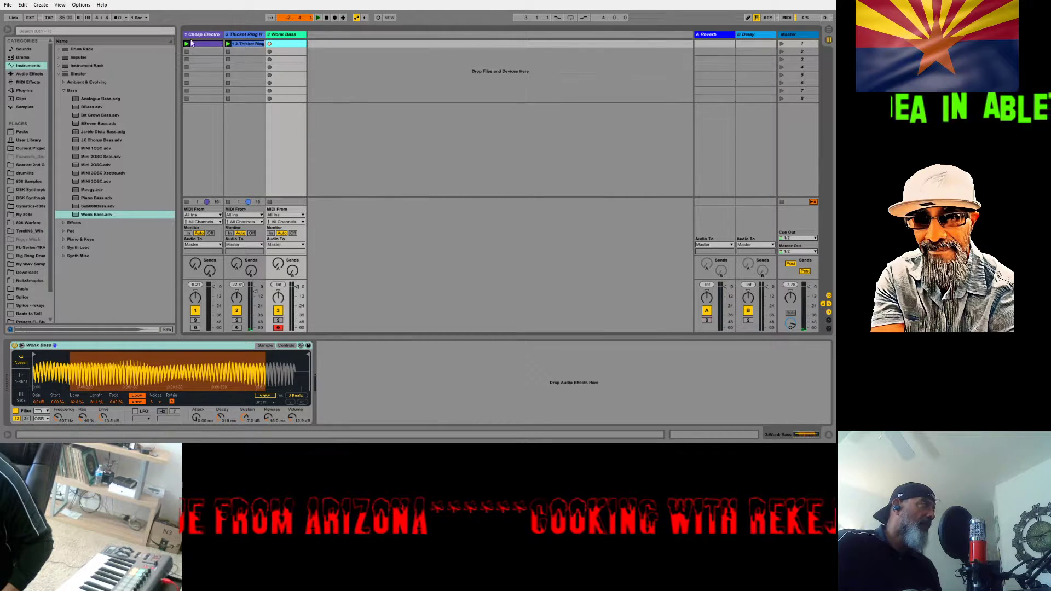
pyautogui.click(117, 18)
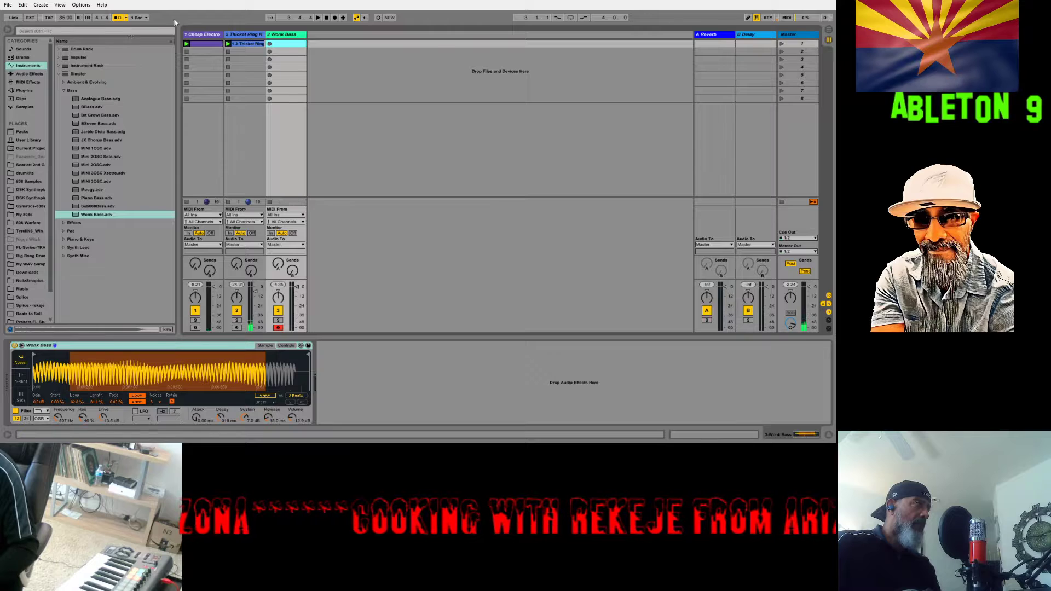
pyautogui.click(269, 44)
pyautogui.press('Delete')
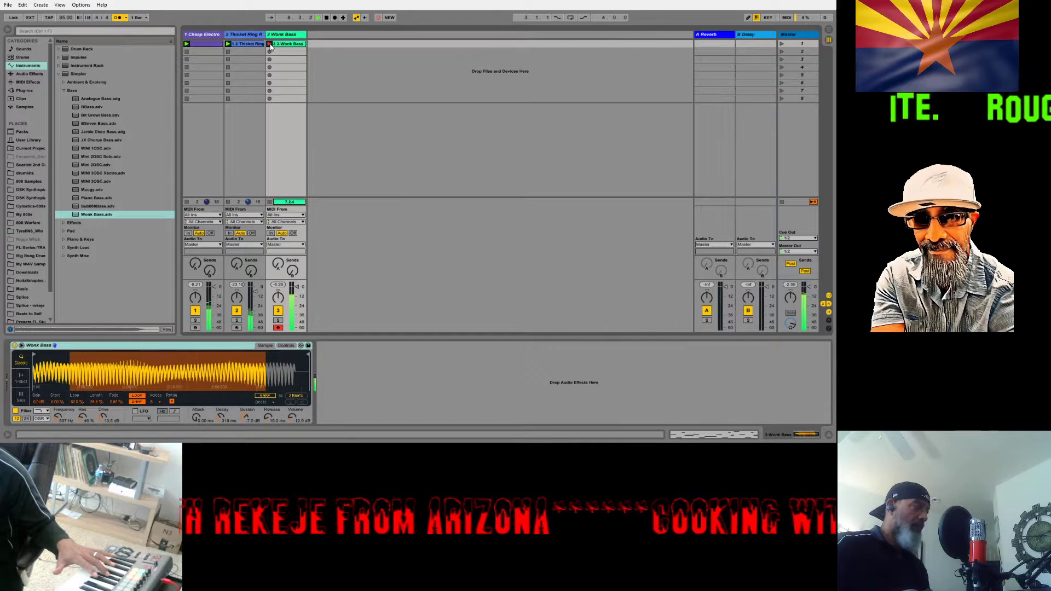
pyautogui.click(270, 47)
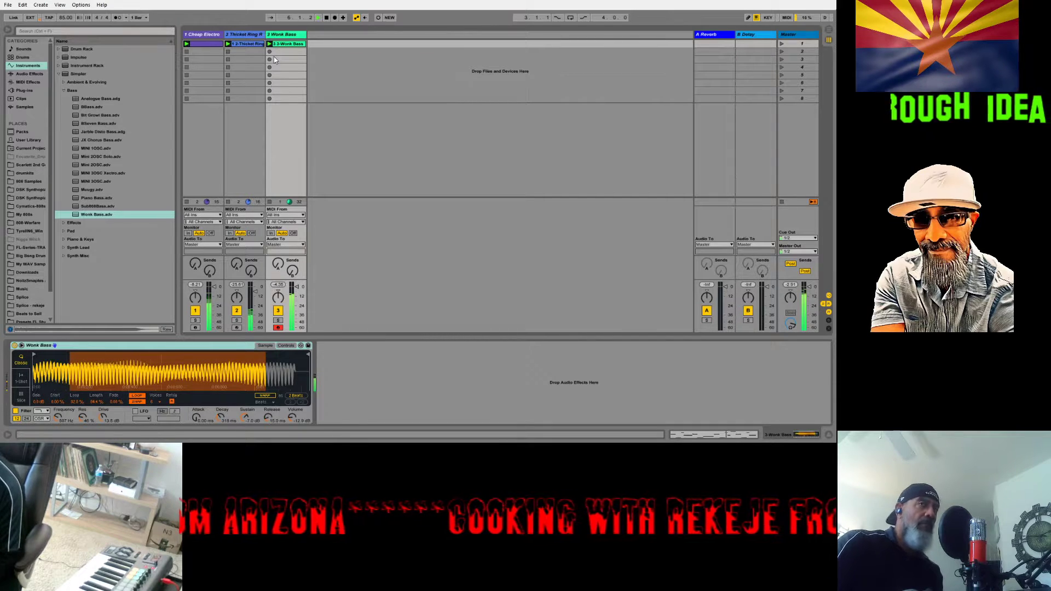
pyautogui.doubleClick(326, 18)
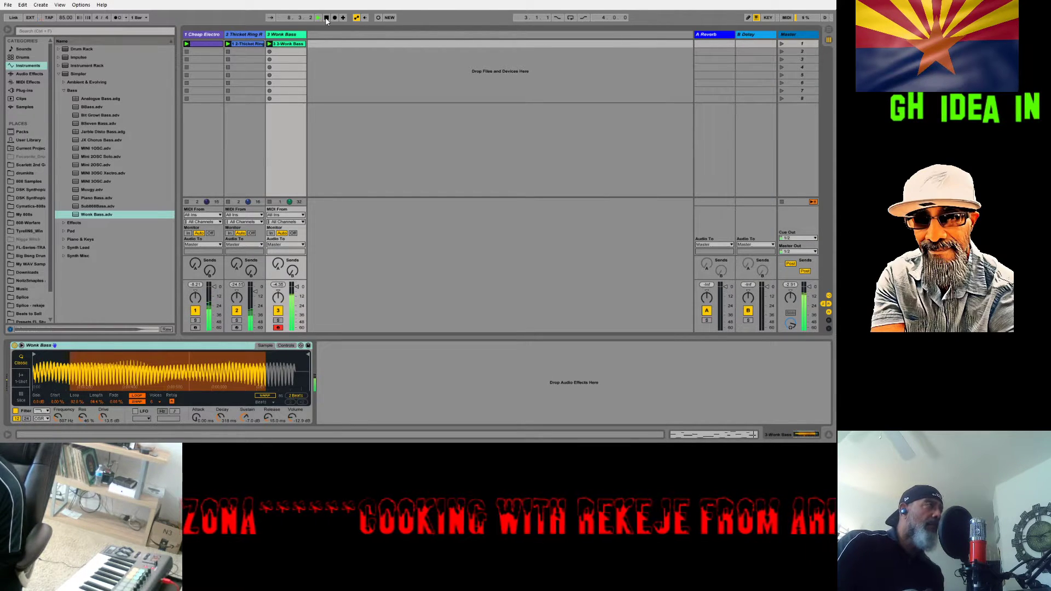
# Add a new MIDI track after Wonk Bass and disarm the Wonk Bass track for recording
pyautogui.click(336, 67)
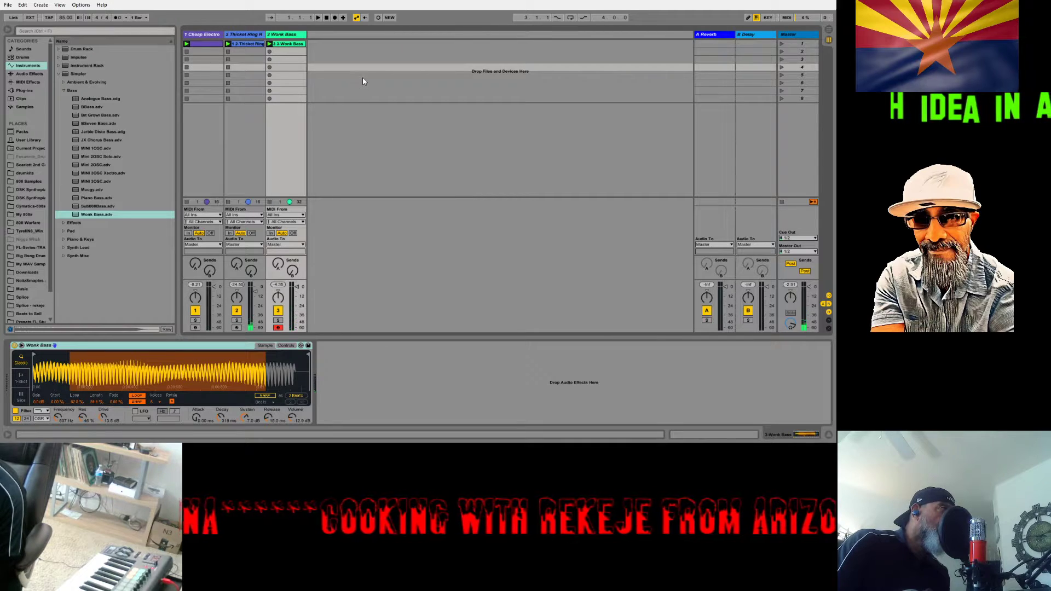
pyautogui.hotkey('ctrl', 'shift', 't')
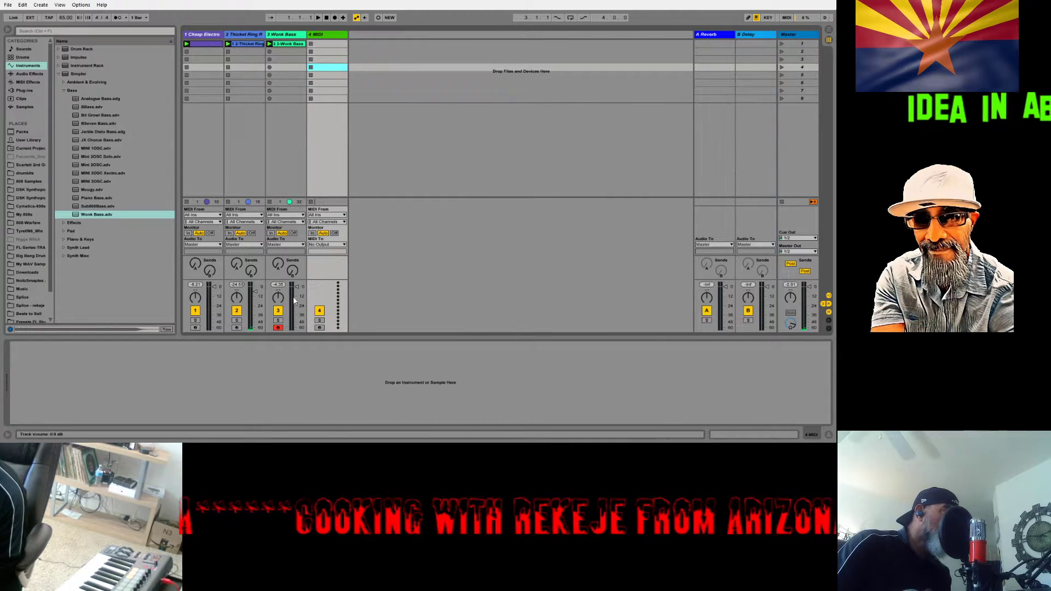
pyautogui.click(278, 327)
pyautogui.click(277, 327)
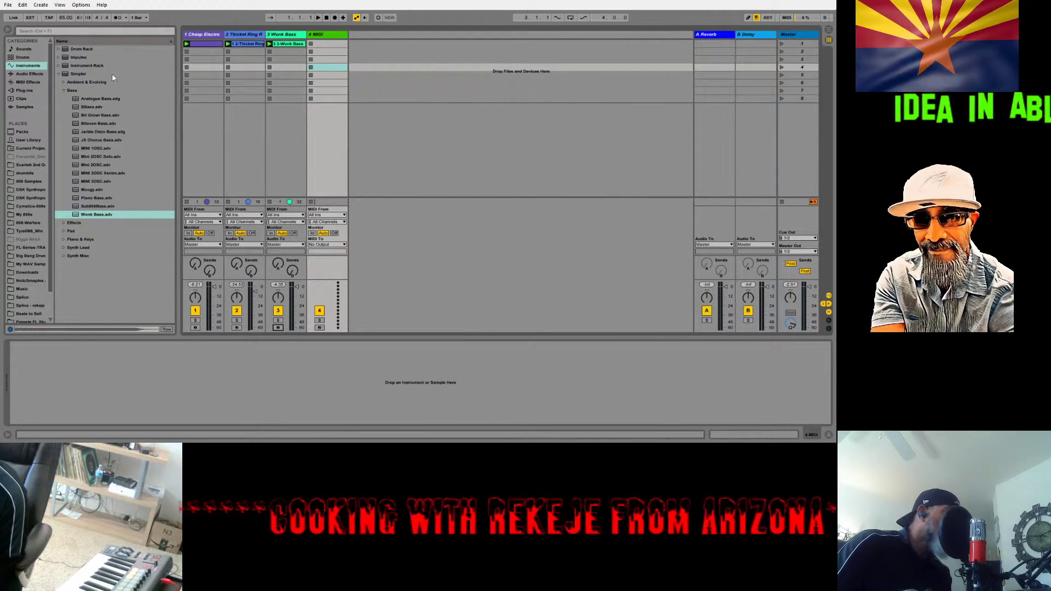
# Load the Impulse 808 preset from the Impulse instruments onto the new MIDI track
pyautogui.click(61, 50)
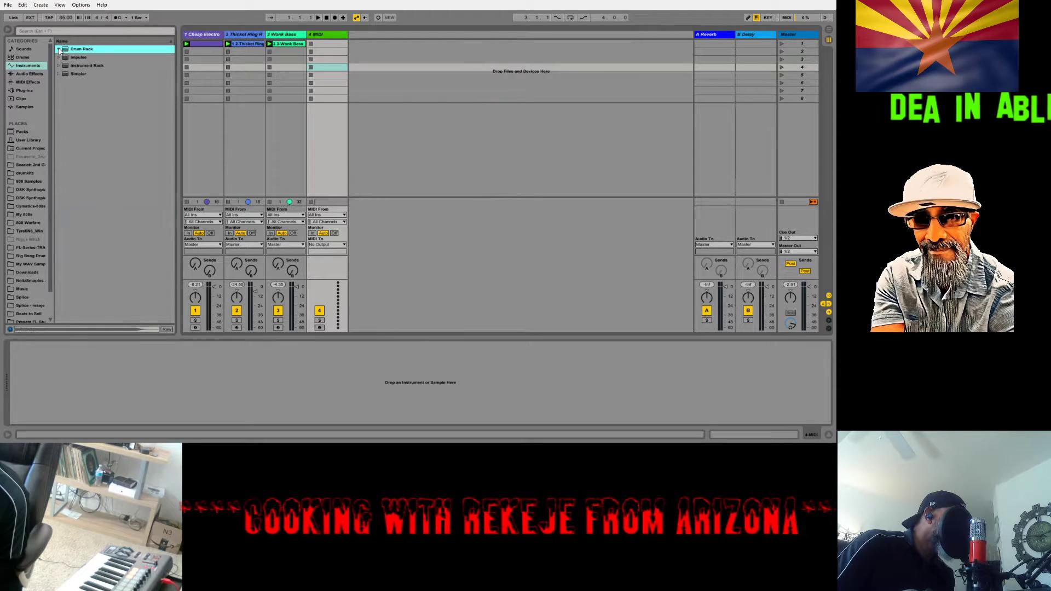
pyautogui.click(60, 57)
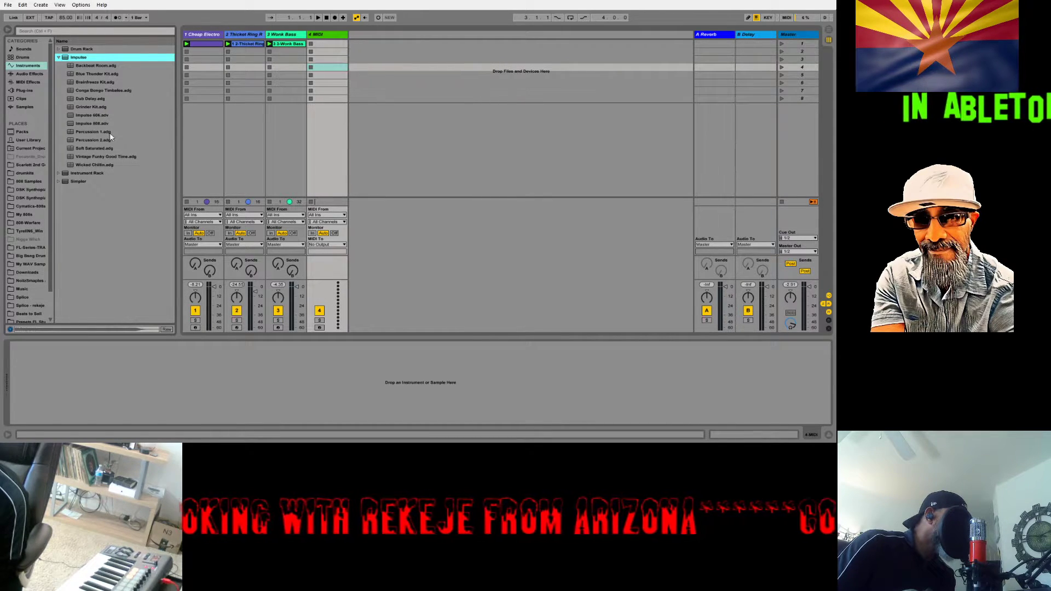
pyautogui.click(322, 36)
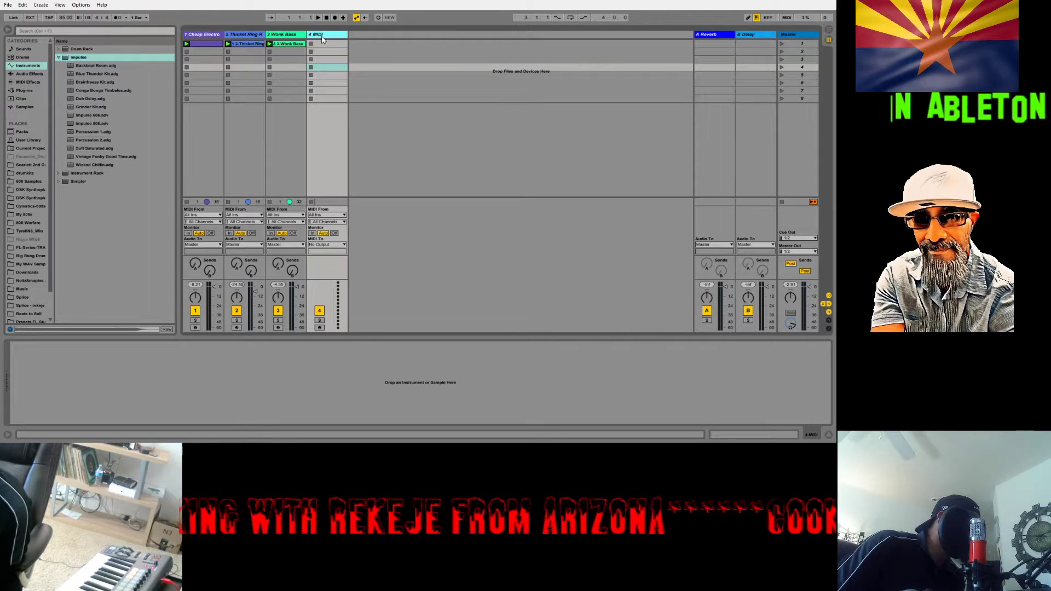
pyautogui.doubleClick(102, 125)
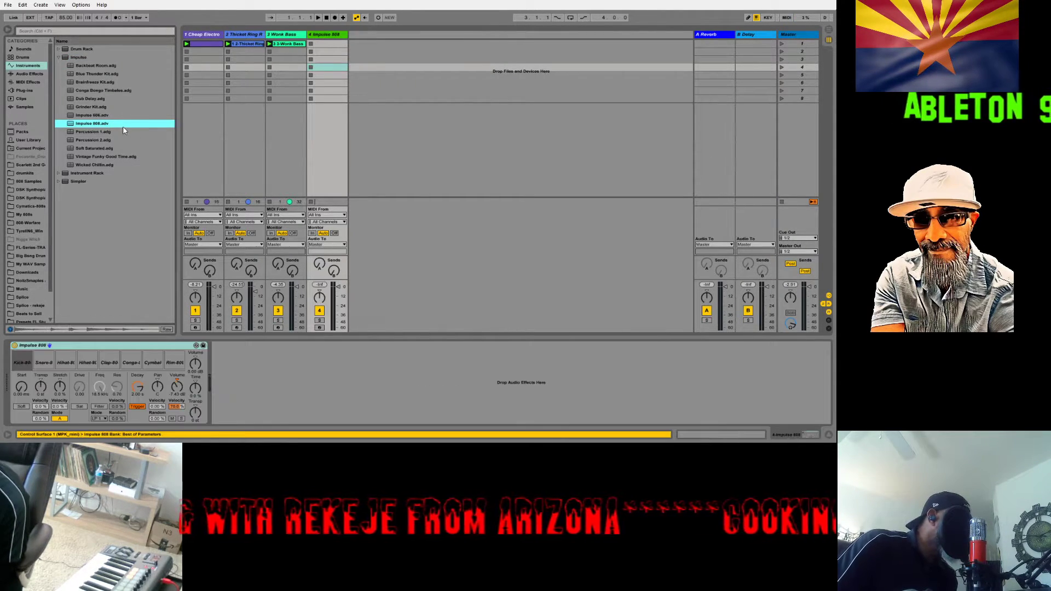
# Create an empty clip in the first slot of the Impulse 808 track and set its length to eight bars
pyautogui.doubleClick(324, 44)
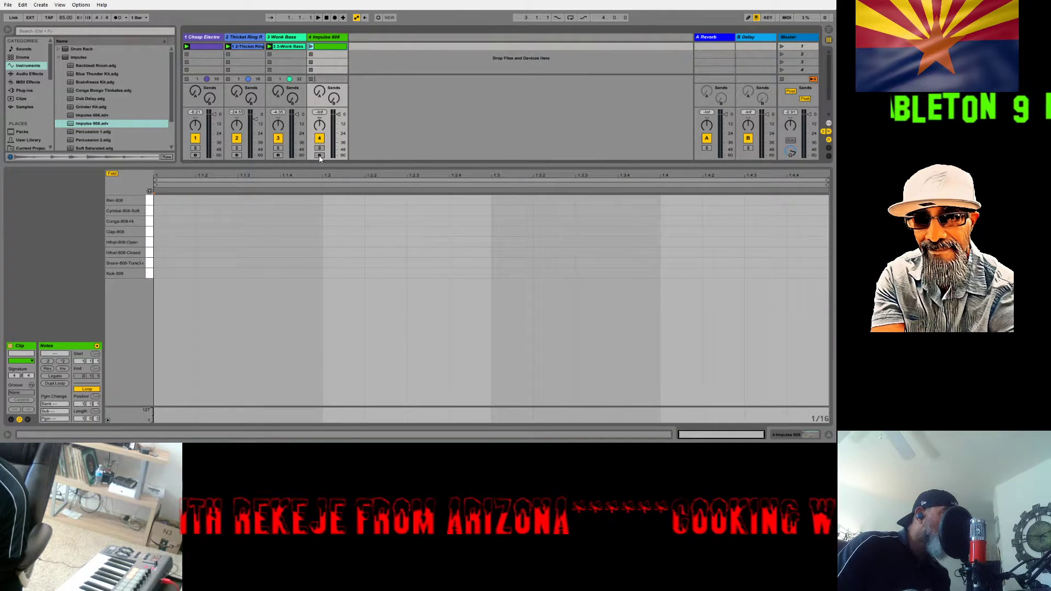
pyautogui.moveTo(80, 418); pyautogui.dragTo(79, 397)
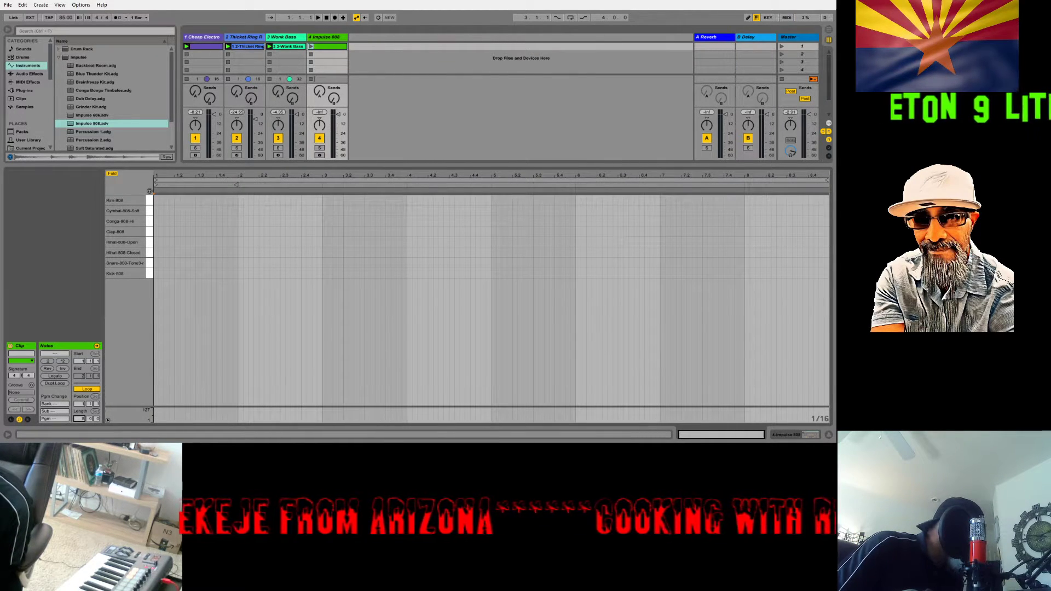
pyautogui.click(79, 376)
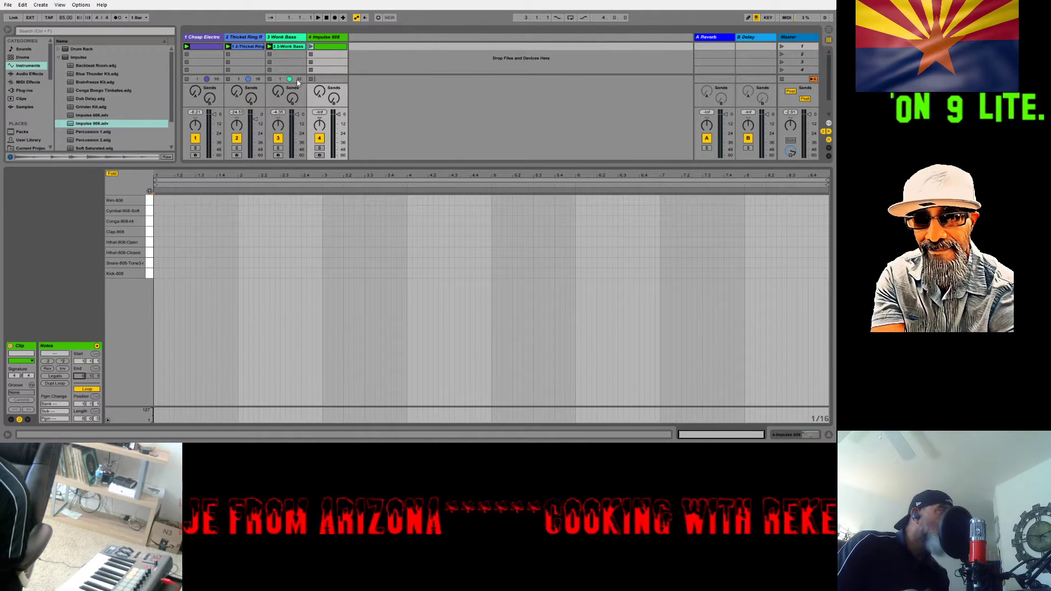
# Turn on draw mode and place Kick-808 notes on the first beat of bars 1, 3, 5 and 7
pyautogui.click(748, 17)
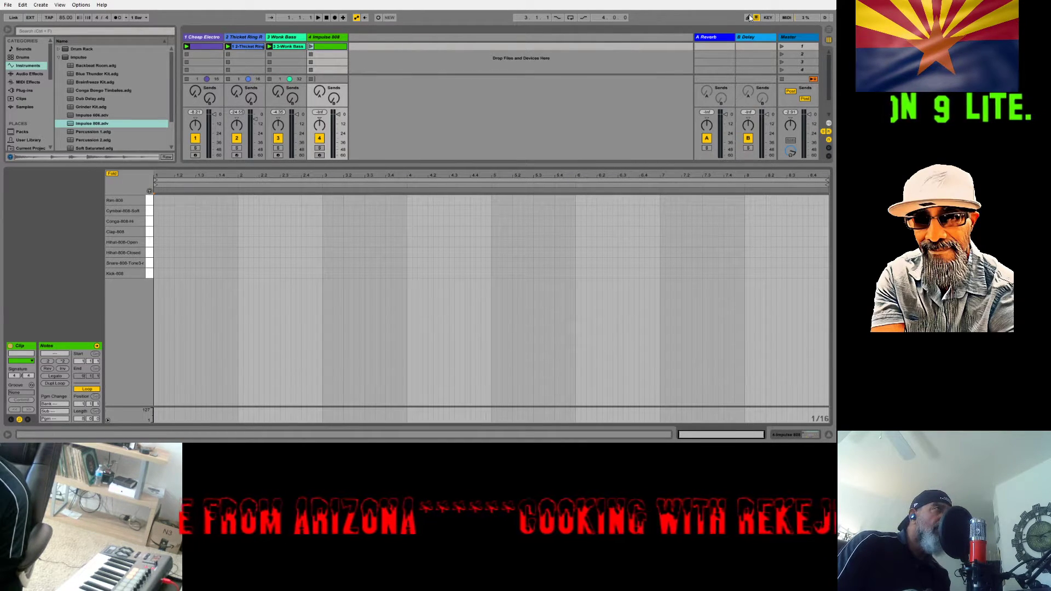
pyautogui.click(155, 273)
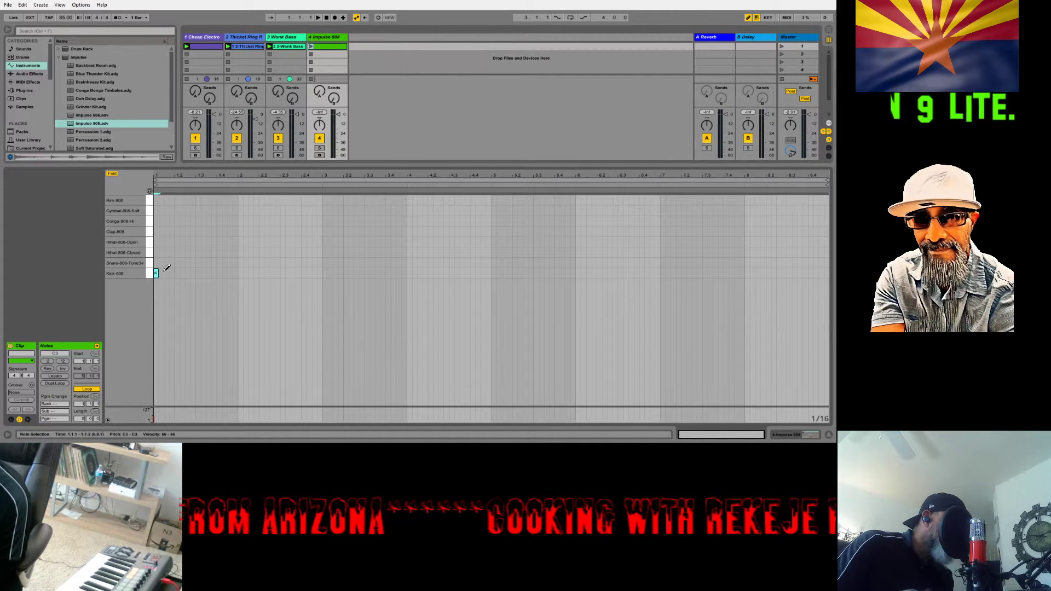
pyautogui.click(325, 273)
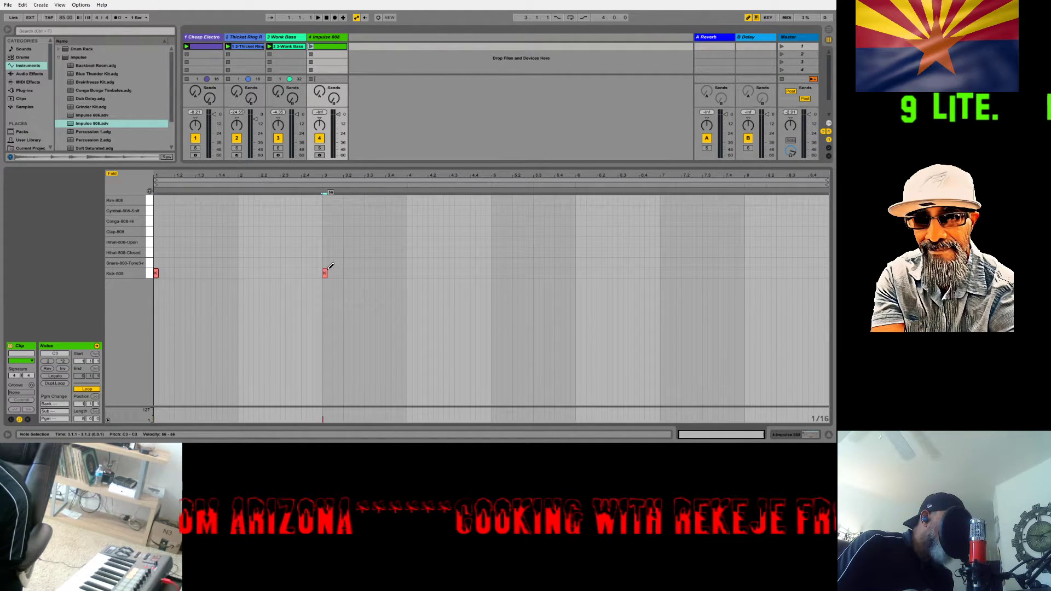
pyautogui.click(494, 273)
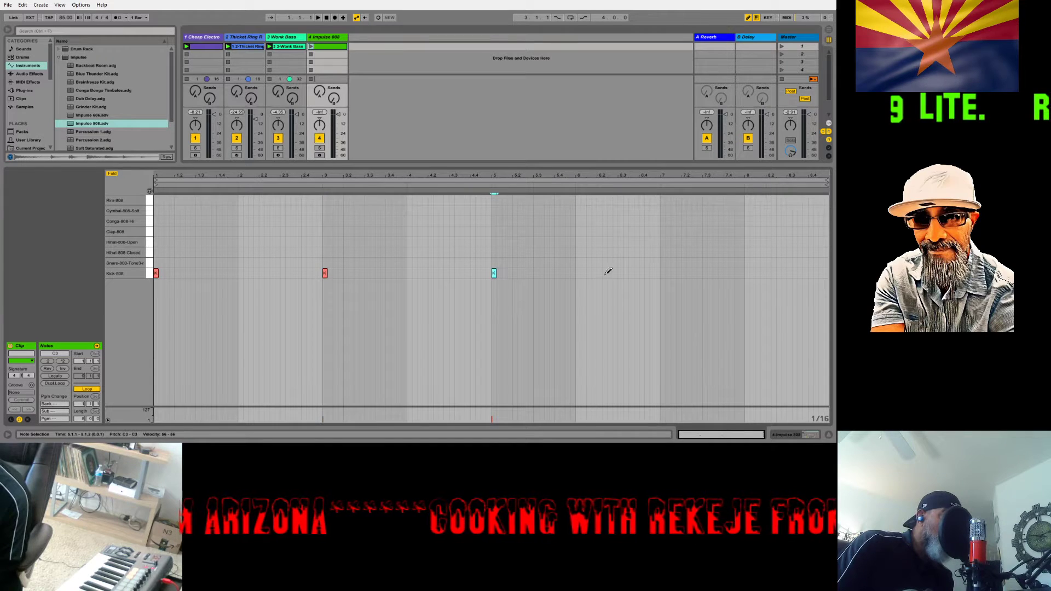
pyautogui.click(662, 274)
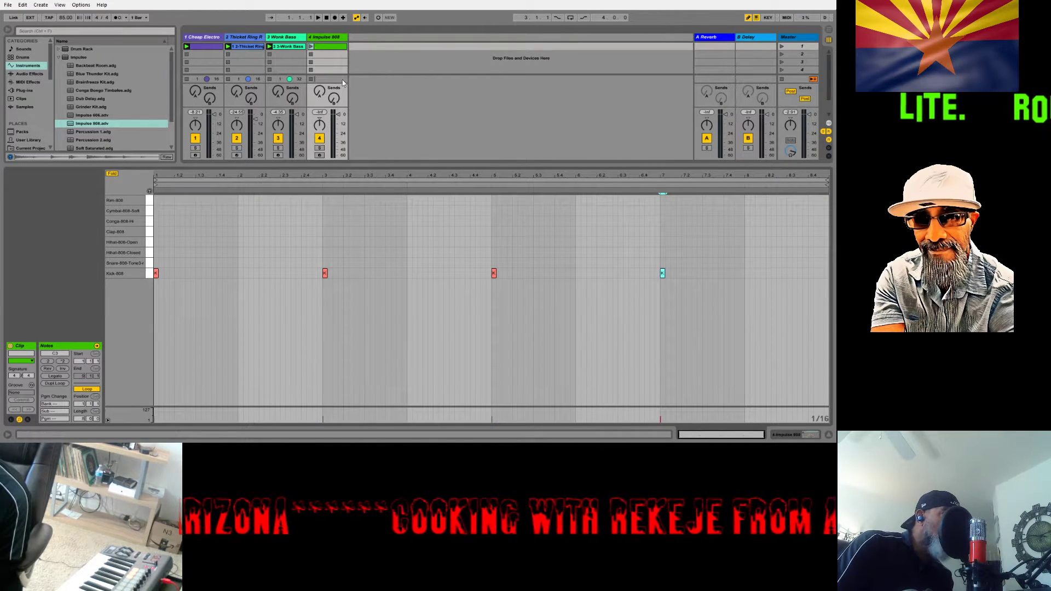
# Audition the kick clip with the other tracks, and replace the bar 3 kick with one at the start of bar 2
pyautogui.click(311, 47)
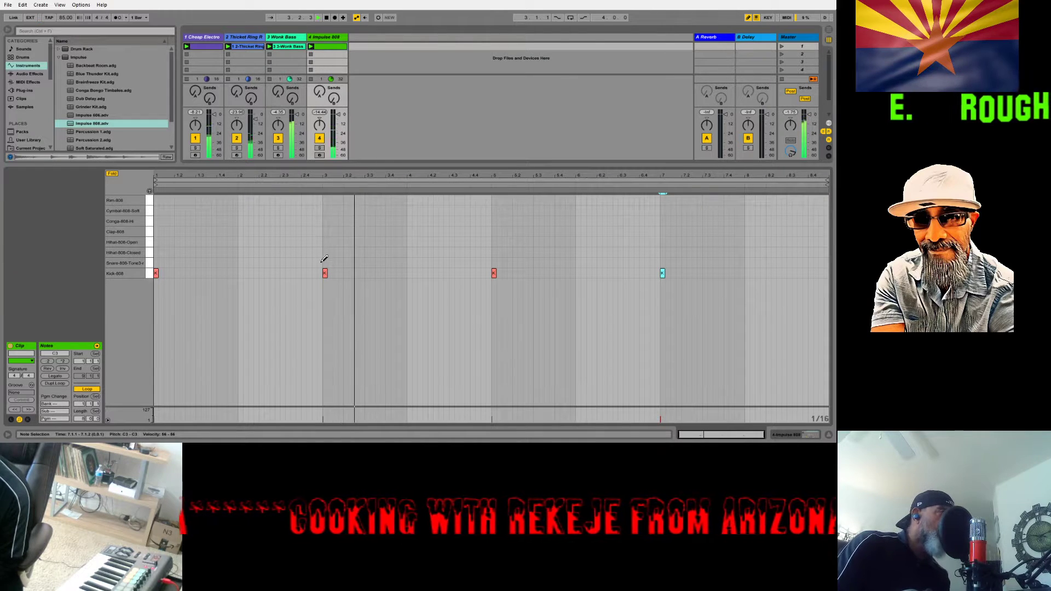
pyautogui.click(327, 17)
pyautogui.click(326, 273)
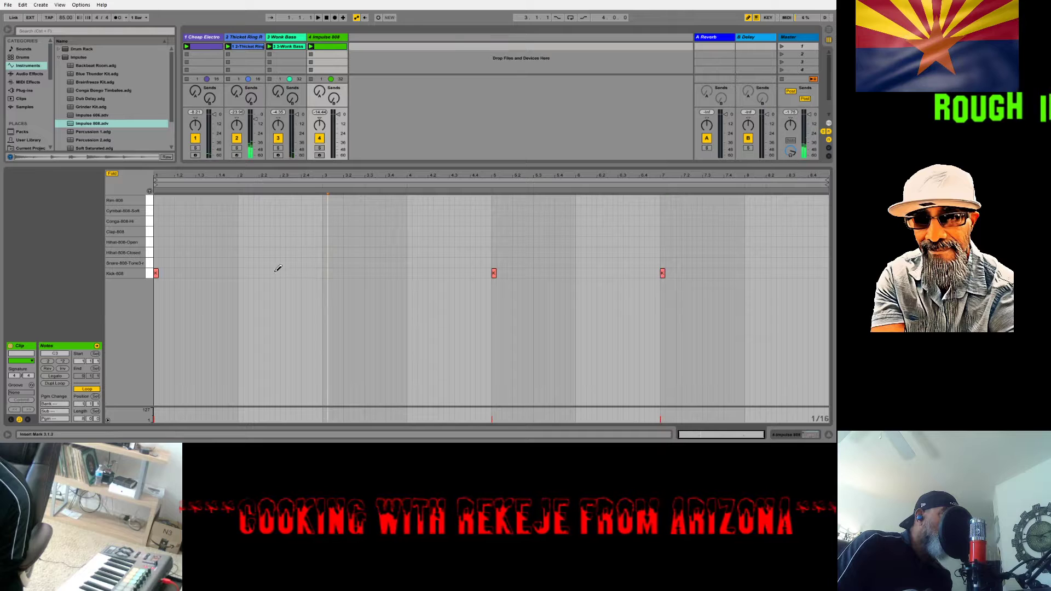
pyautogui.click(240, 273)
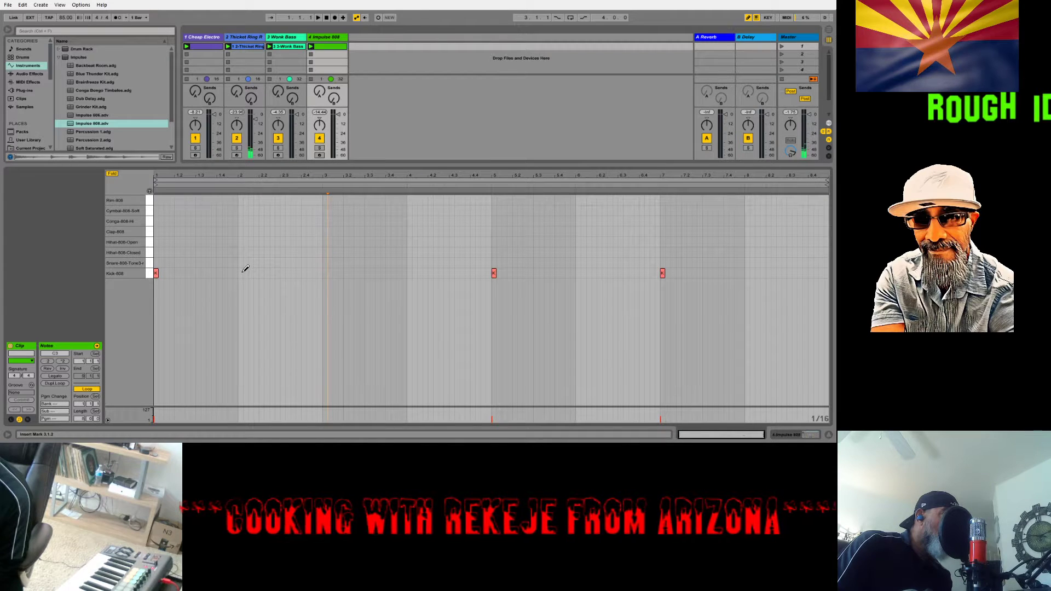
# Turn on note preview in the clip editor and audition the Kick-808 sound
pyautogui.click(152, 274)
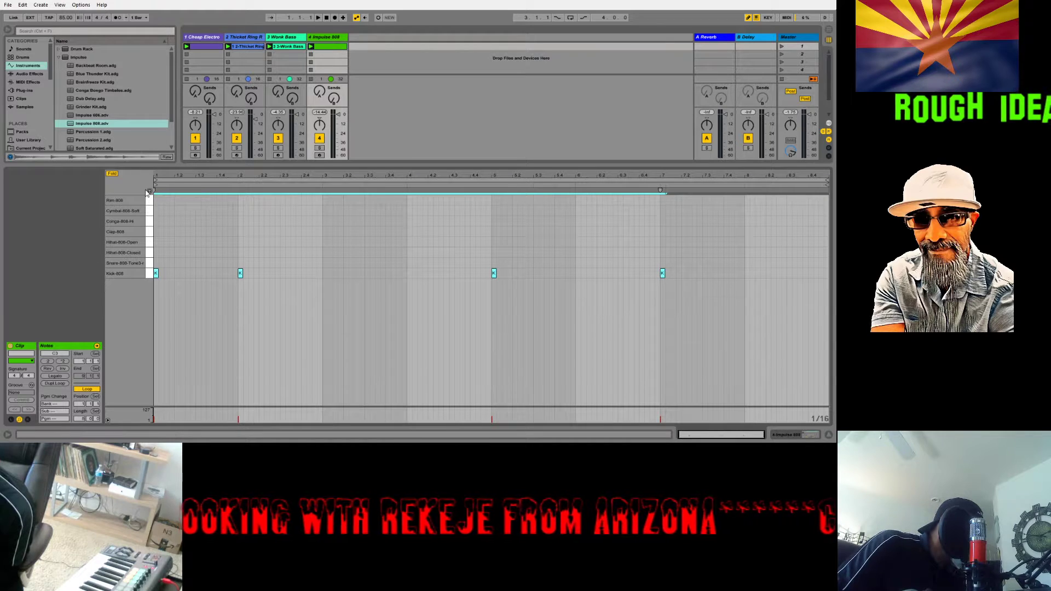
pyautogui.click(151, 272)
pyautogui.click(150, 273)
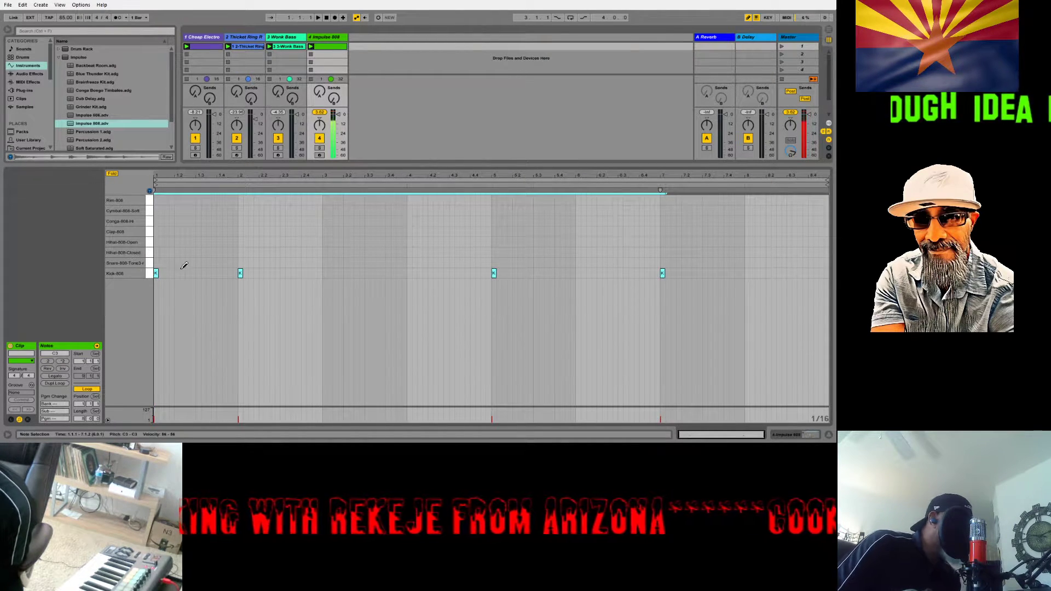
# Add Kick-808 notes on the first beat of bars 3, 4, 6 and 8
pyautogui.click(325, 273)
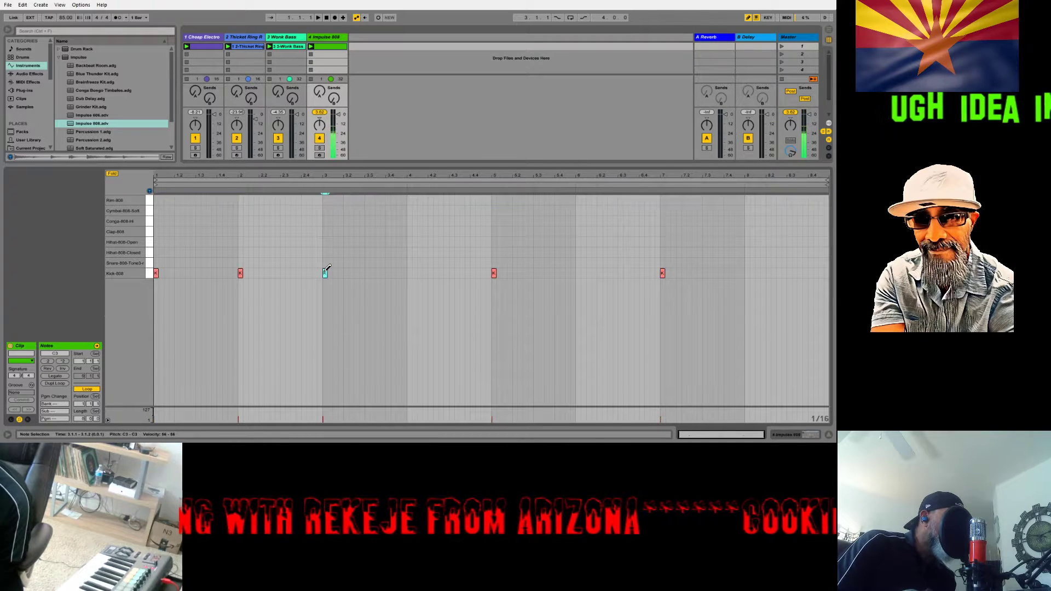
pyautogui.click(410, 272)
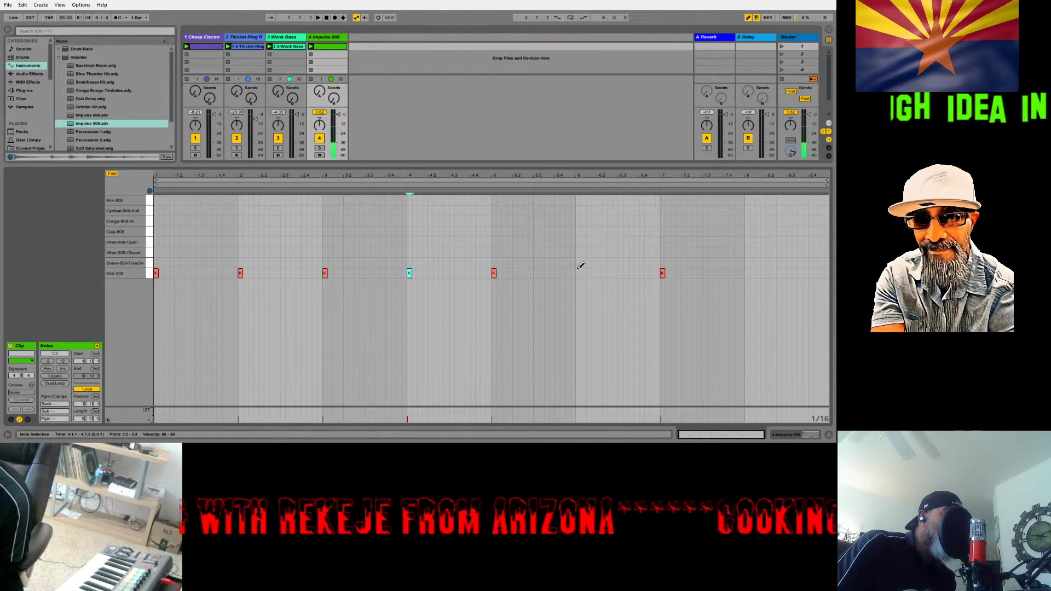
pyautogui.click(578, 272)
pyautogui.click(748, 273)
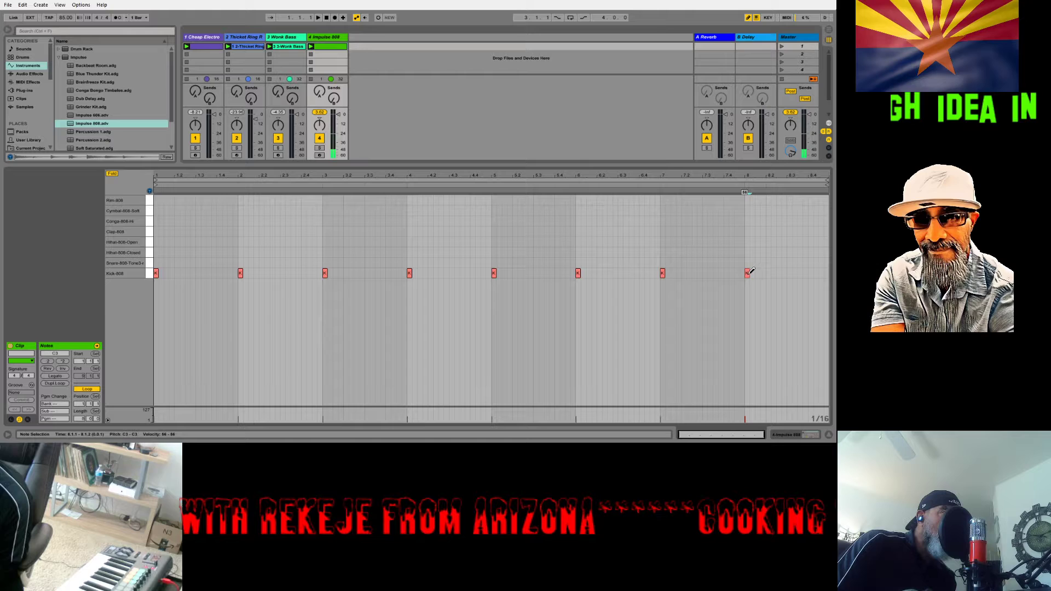
# Add a closing kick fill in bar 8 with sixteenth notes at 8.3.1, 8.3.3, 8.3.4 and 8.4.2
pyautogui.click(788, 273)
pyautogui.click(800, 273)
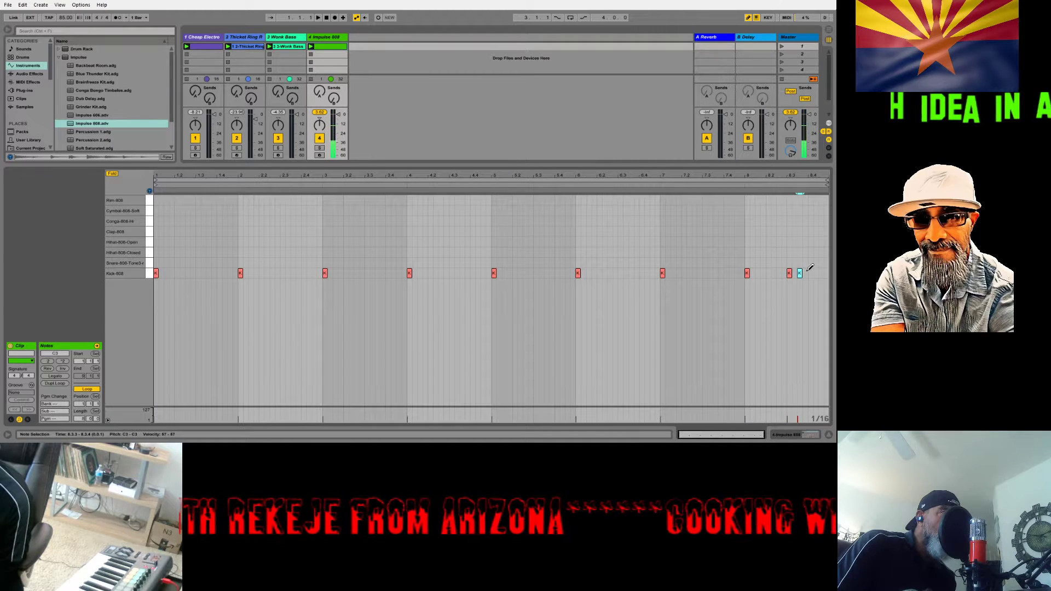
pyautogui.click(805, 273)
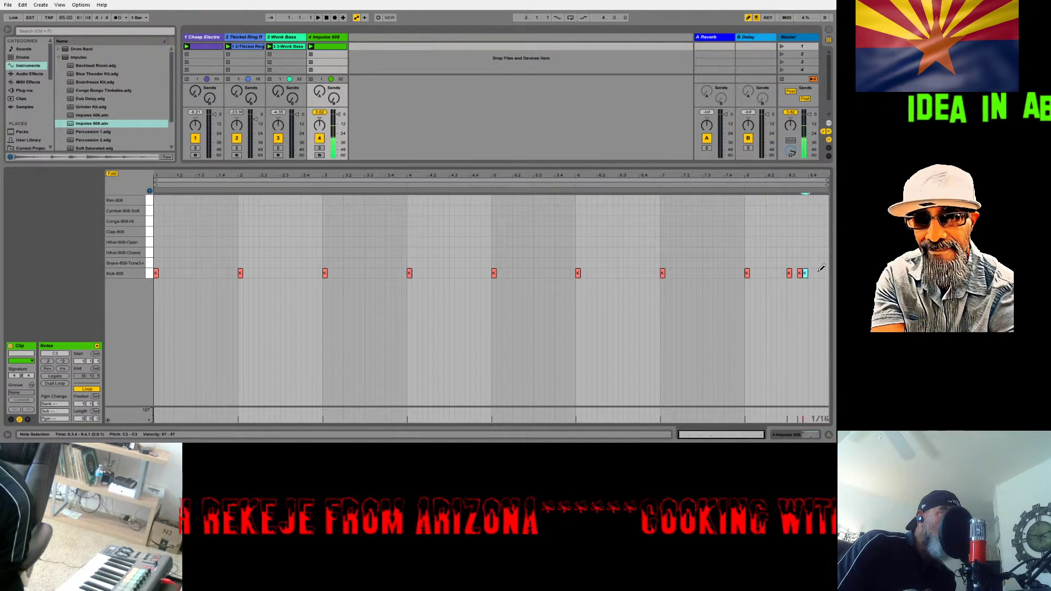
pyautogui.click(816, 272)
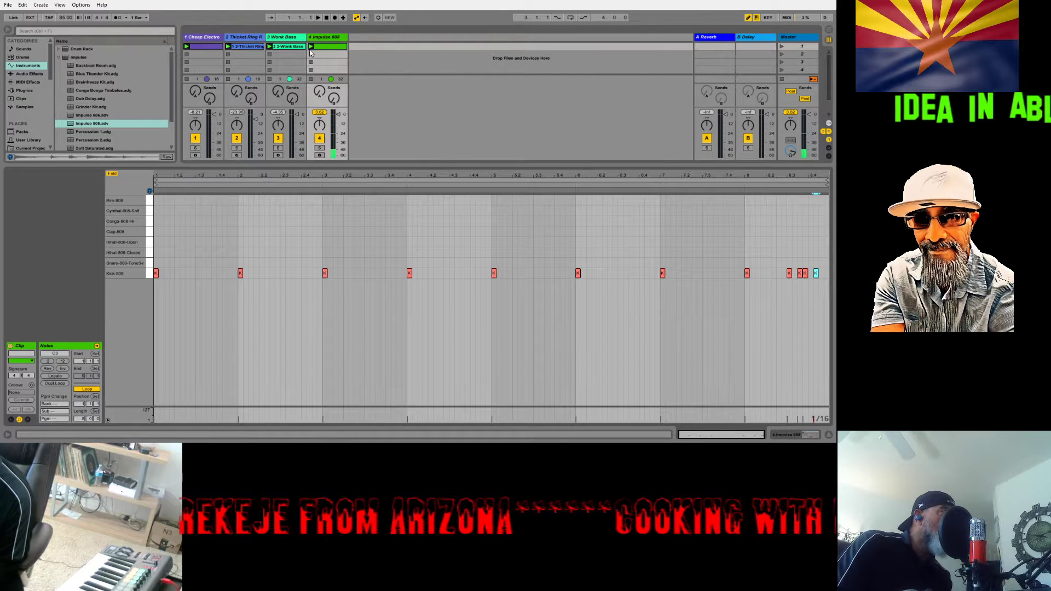
# Play the session and raise the Impulse 808's overall volume to about 5.7 dB, along with the volume of its kick sound
pyautogui.press('space')
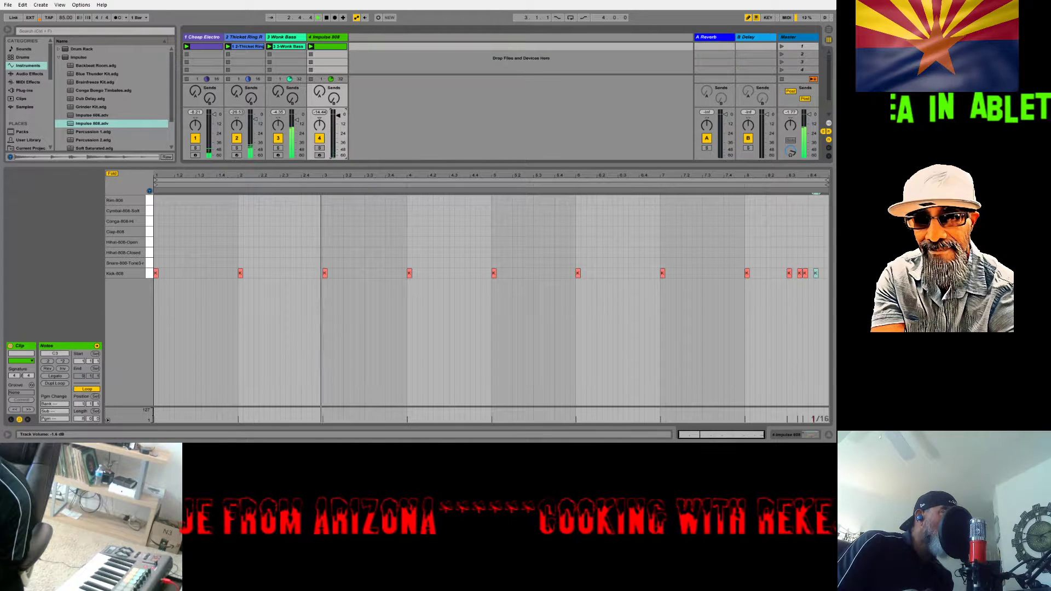
pyautogui.moveTo(338, 115); pyautogui.dragTo(340, 116)
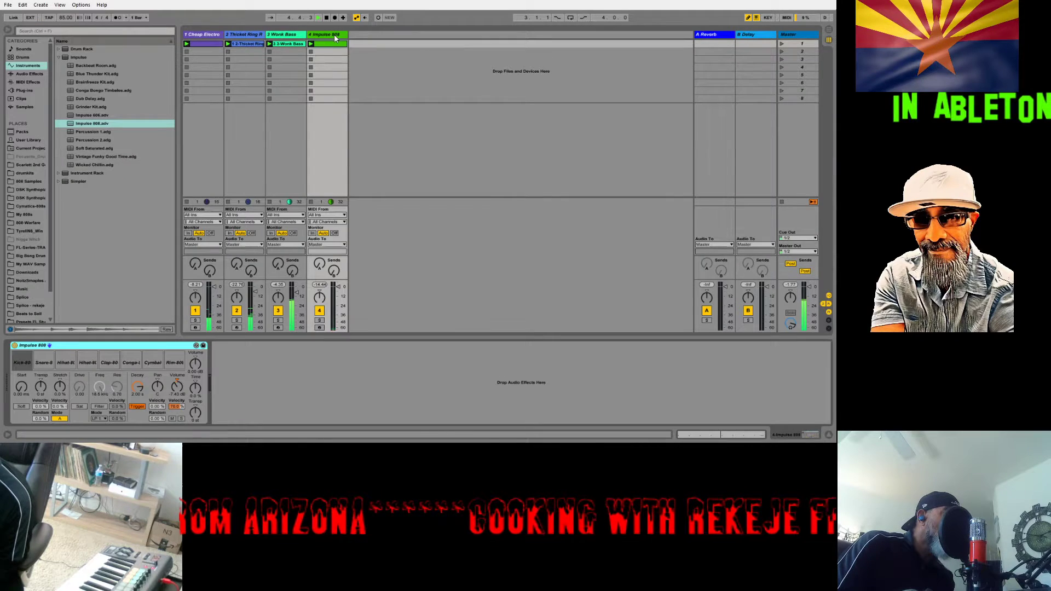
pyautogui.click(335, 38)
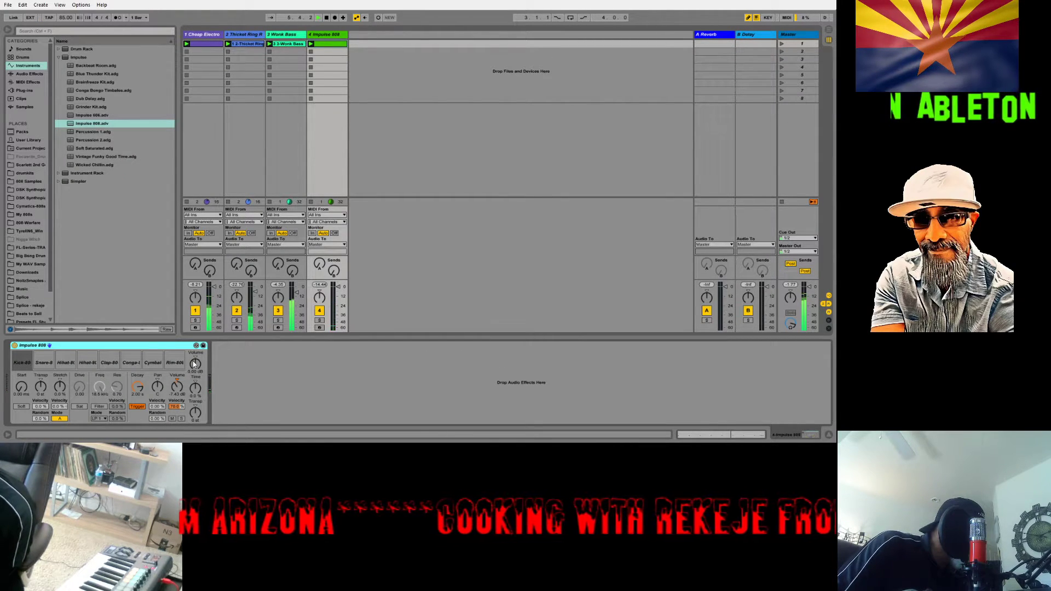
pyautogui.moveTo(195, 364); pyautogui.dragTo(177, 378)
pyautogui.click(23, 362)
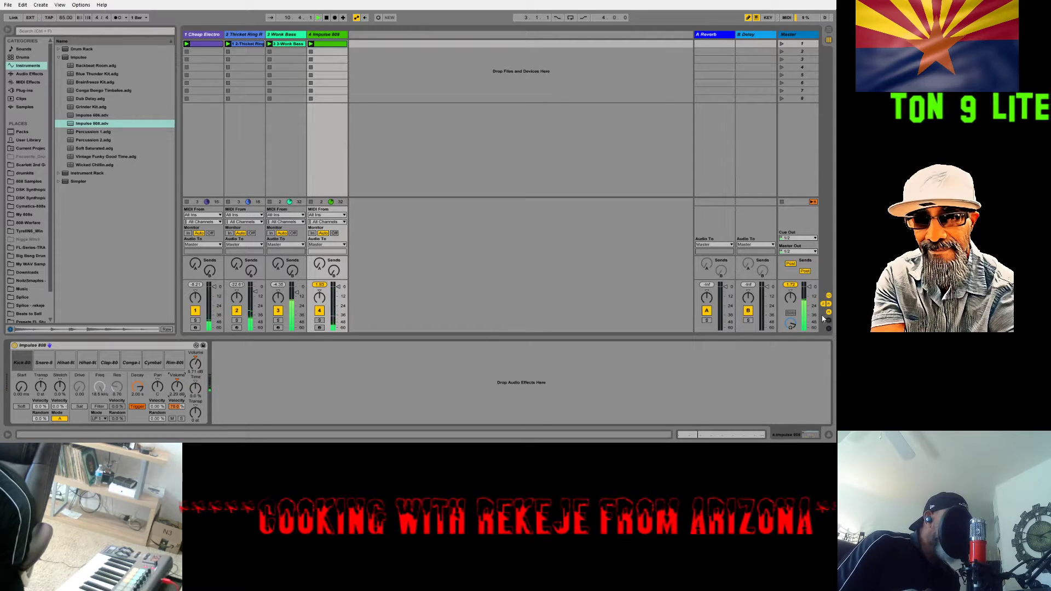
# Lower the master track's volume slightly
pyautogui.moveTo(812, 291); pyautogui.dragTo(812, 294)
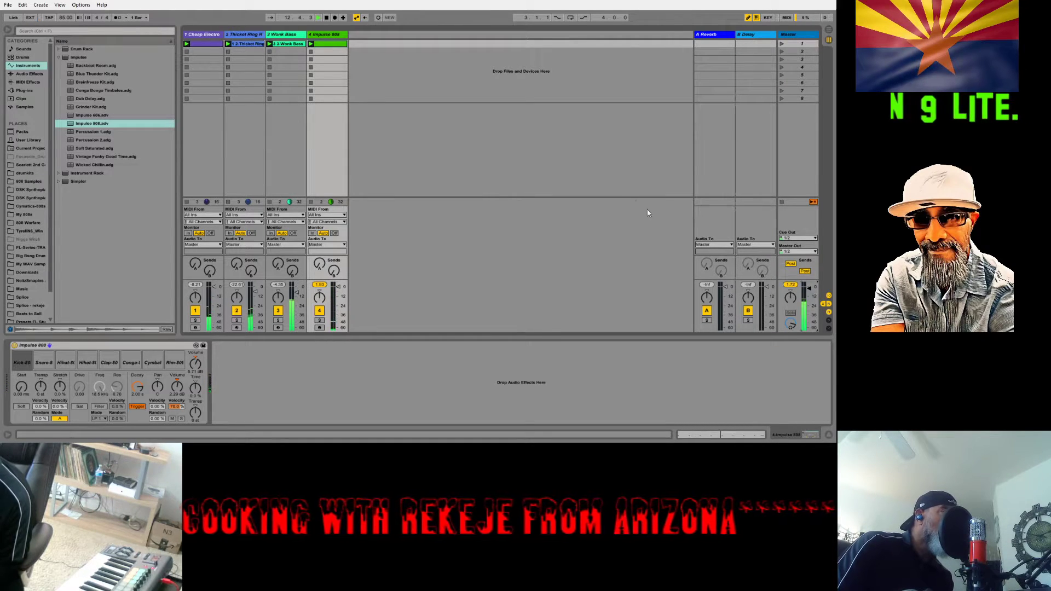
# Add Clap-808 notes on beat 3 of bars 1 through 7 in the Impulse 808 clip
pyautogui.doubleClick(332, 45)
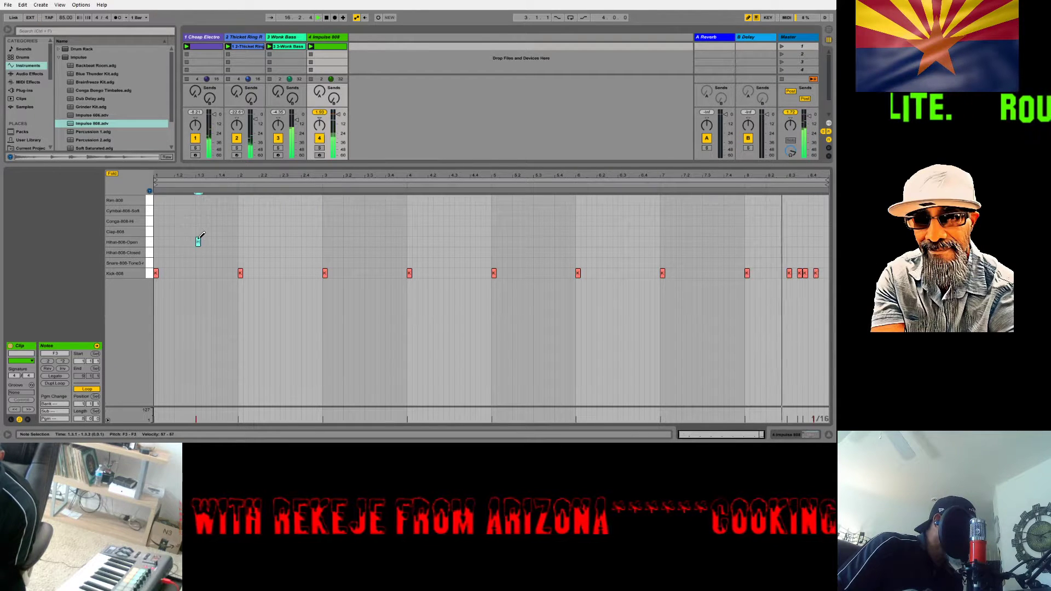
pyautogui.click(198, 241)
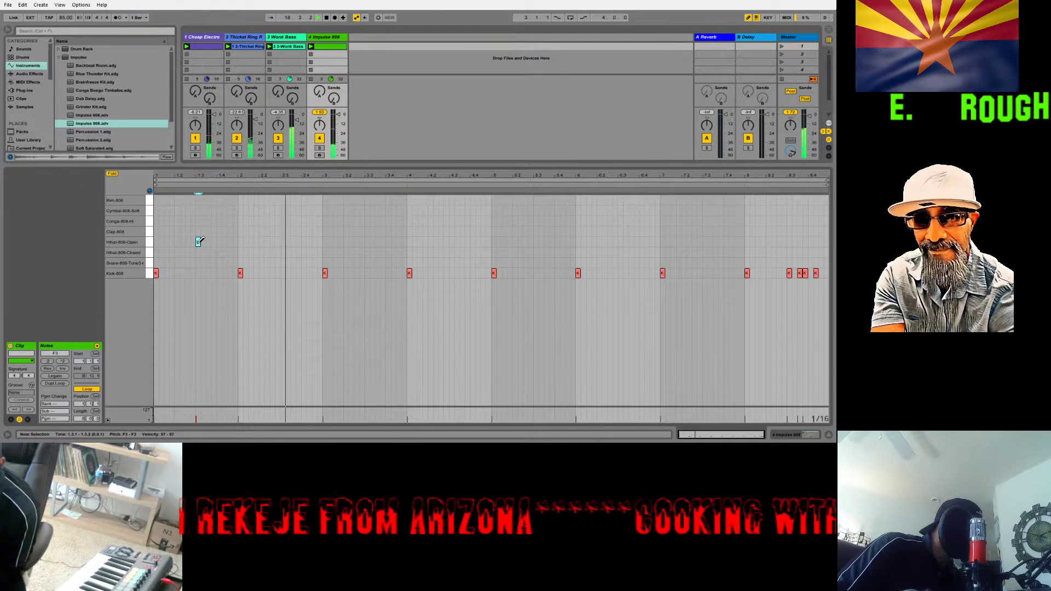
pyautogui.click(200, 239)
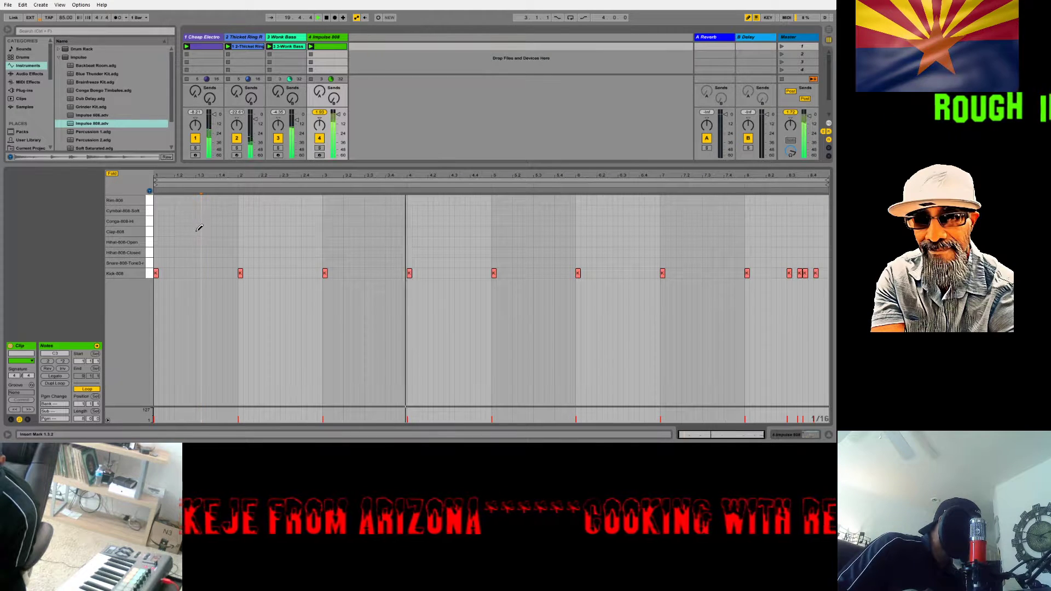
pyautogui.click(199, 231)
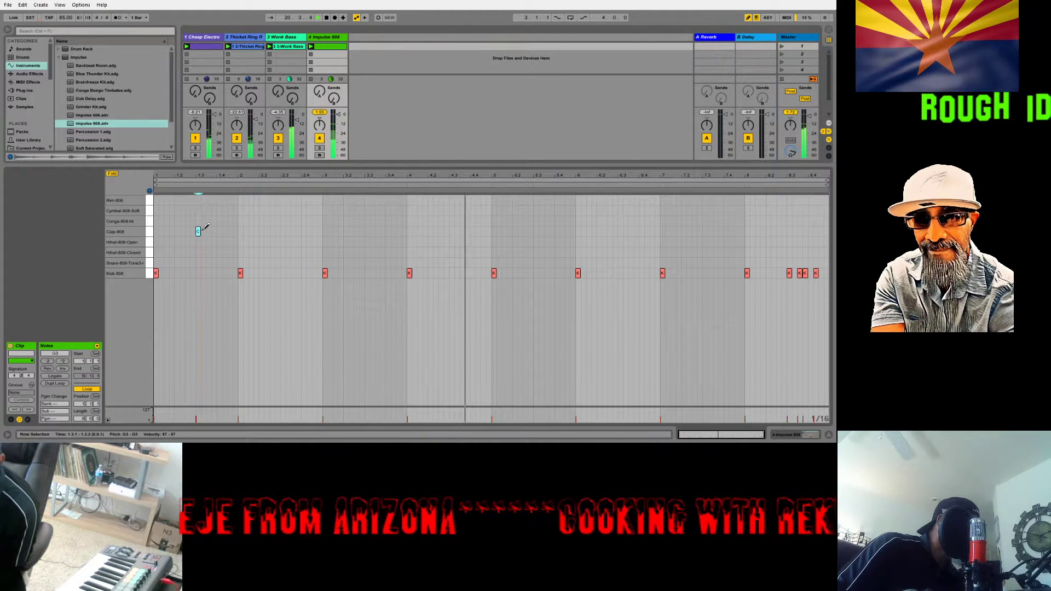
pyautogui.click(282, 232)
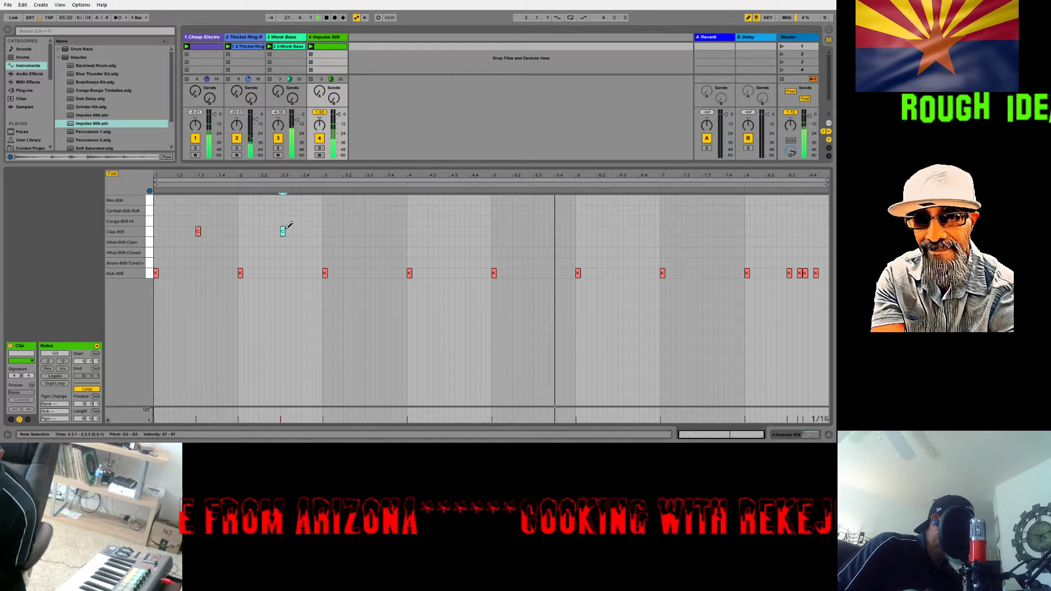
pyautogui.click(367, 232)
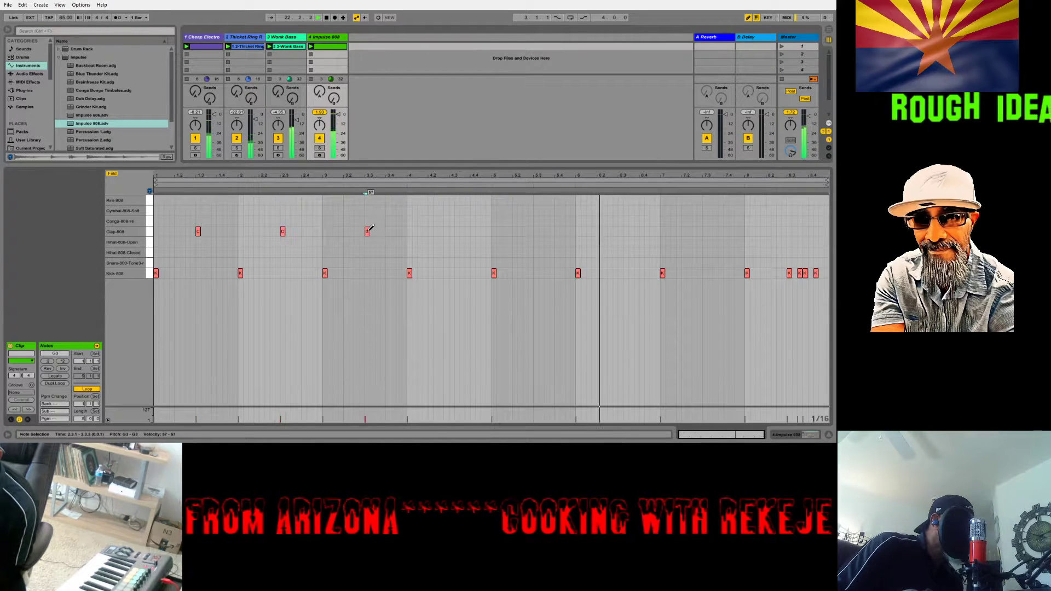
pyautogui.click(452, 231)
pyautogui.click(536, 231)
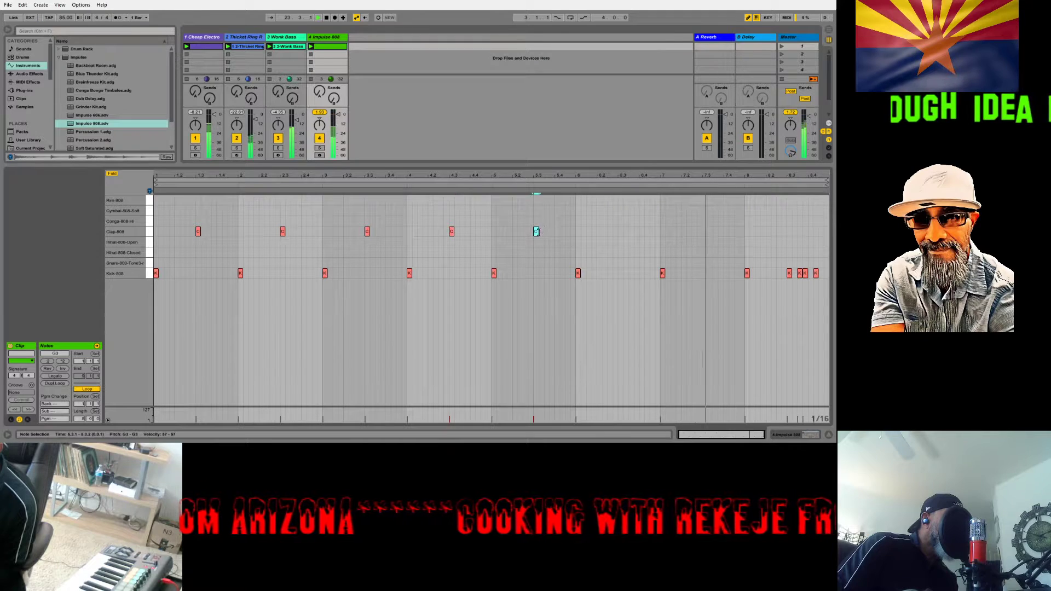
pyautogui.click(620, 231)
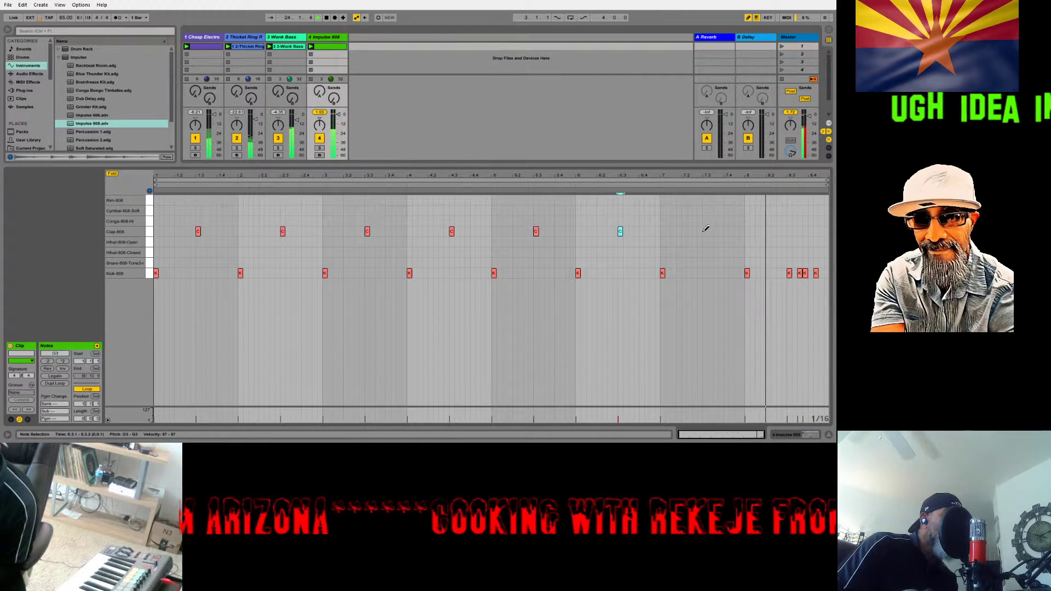
pyautogui.click(704, 232)
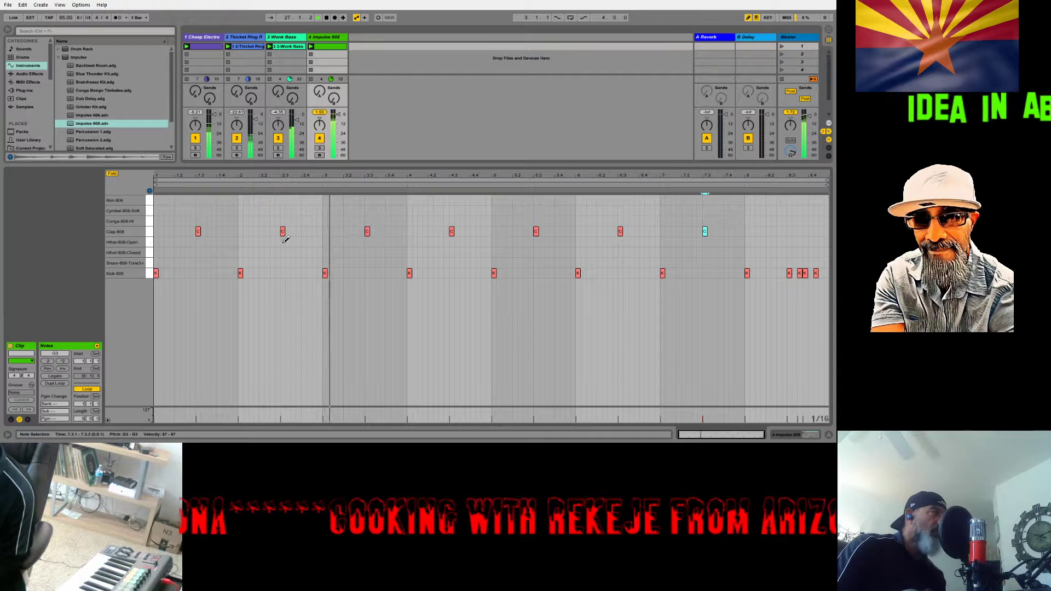
# Select the clap sound in the Impulse 808 and switch on its mute and solo
pyautogui.click(328, 36)
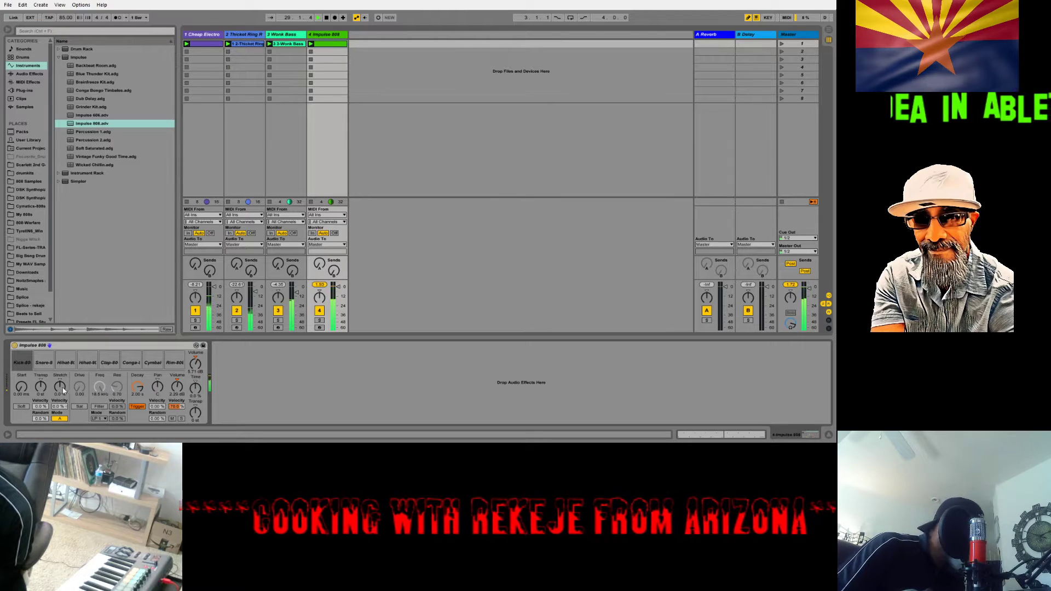
pyautogui.click(103, 359)
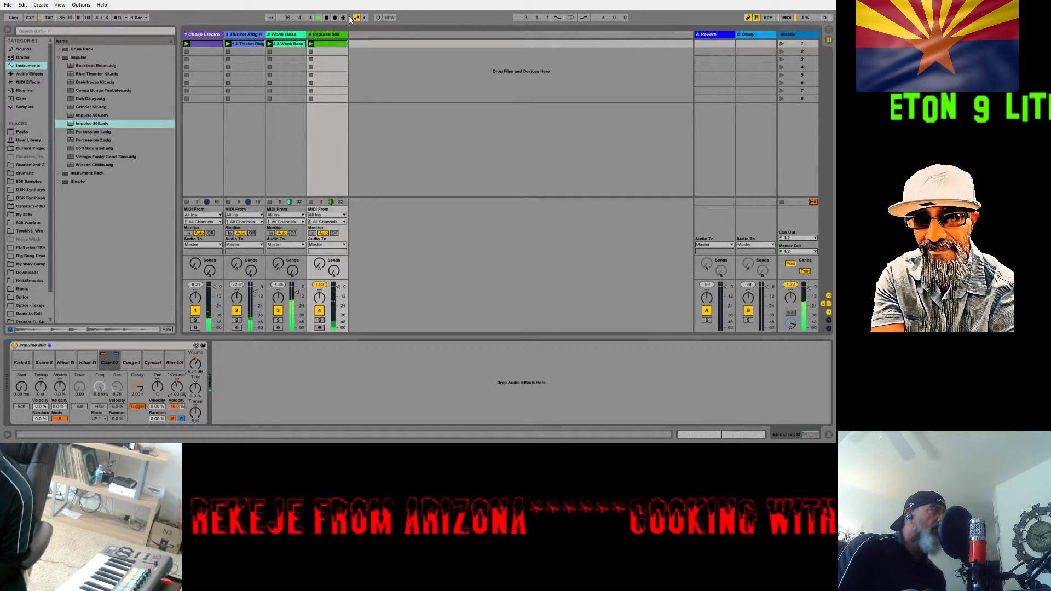
# Fill bars 1 and 2 of the drum clip with sixteenth-note Hihat-808-Closed notes, leaving short gaps in bar 1
pyautogui.doubleClick(337, 45)
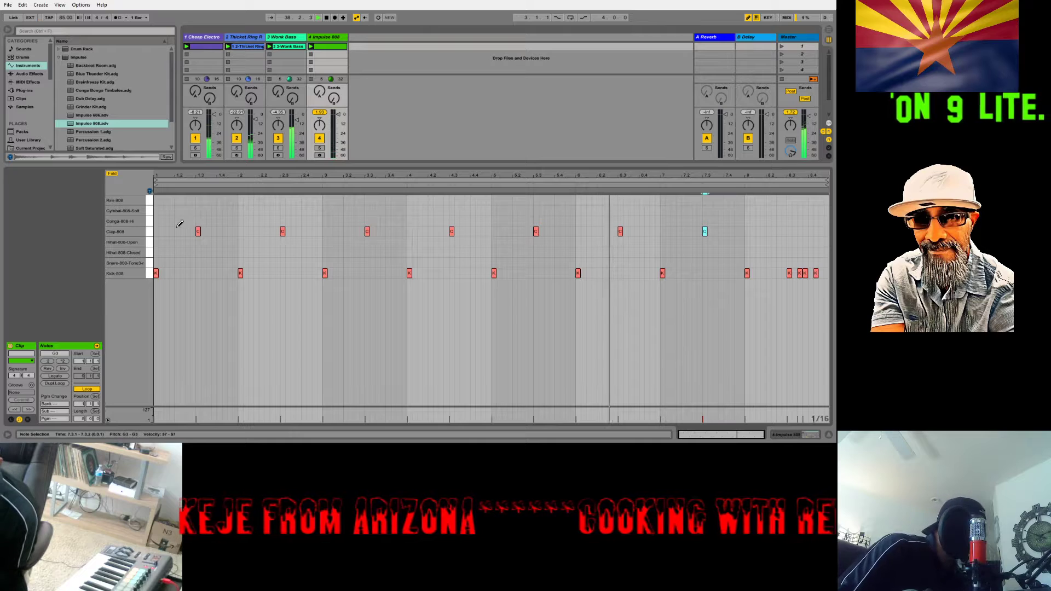
pyautogui.click(158, 252)
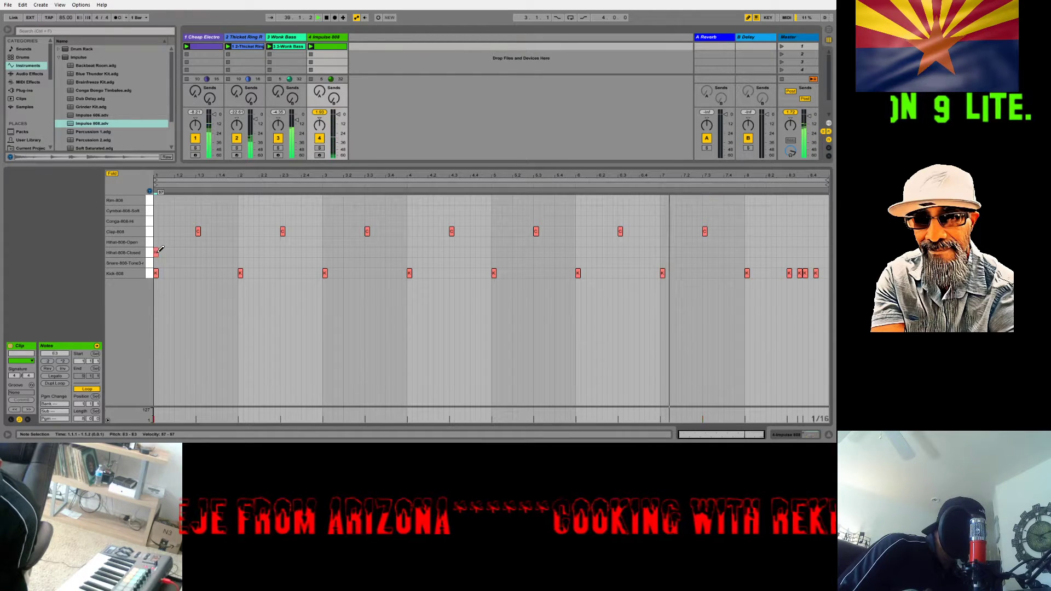
pyautogui.moveTo(161, 250); pyautogui.dragTo(322, 252)
# Select all closed hi-hat notes and duplicate the two-bar pattern three times to fill all eight bars
pyautogui.click(151, 252)
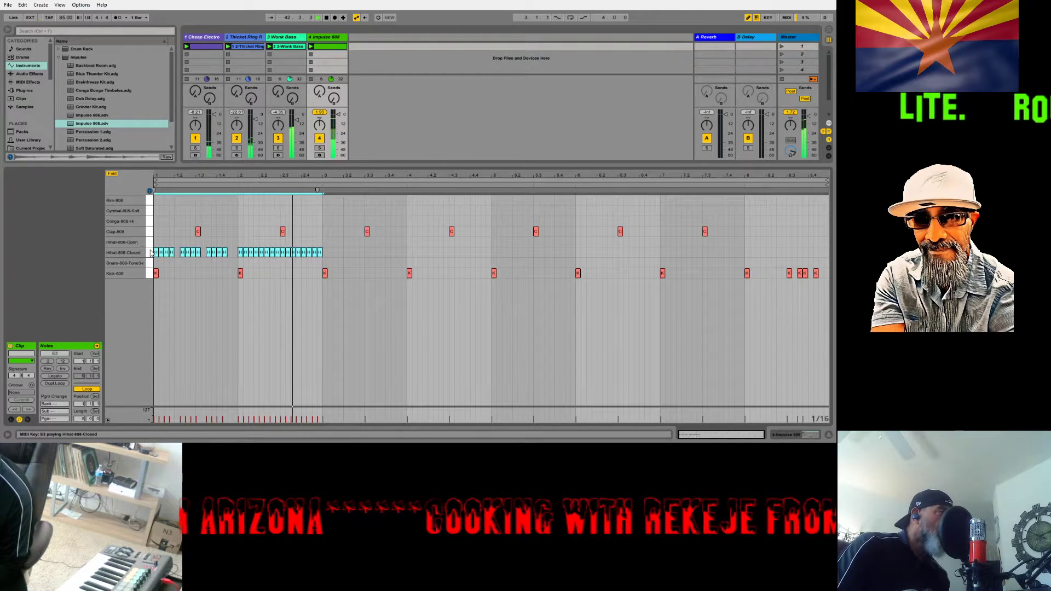
pyautogui.hotkey('ctrl', 'd')
pyautogui.hotkey('ctrl', 'd')
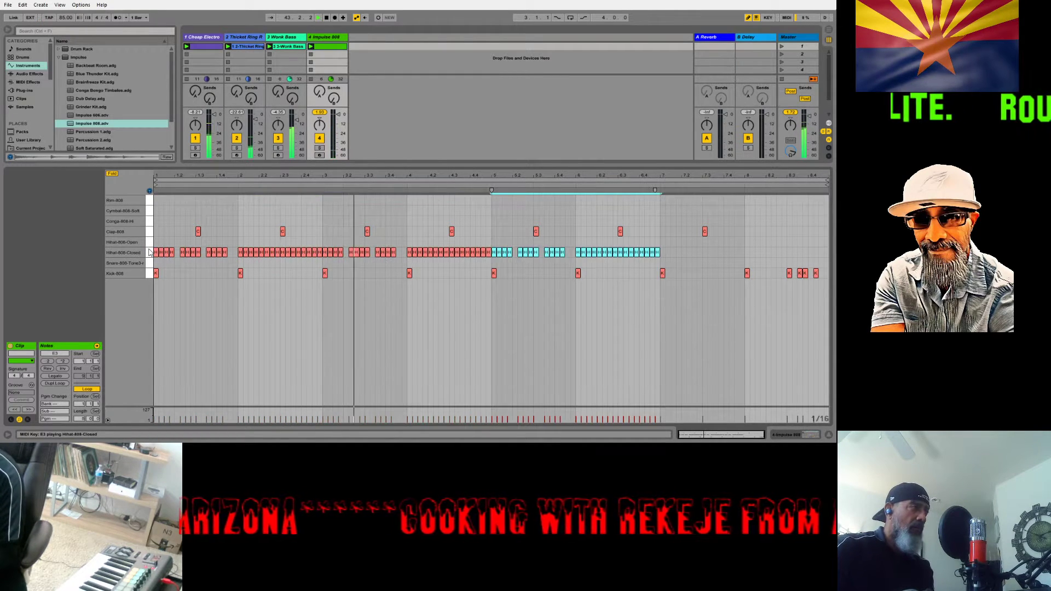
pyautogui.hotkey('ctrl', 'd')
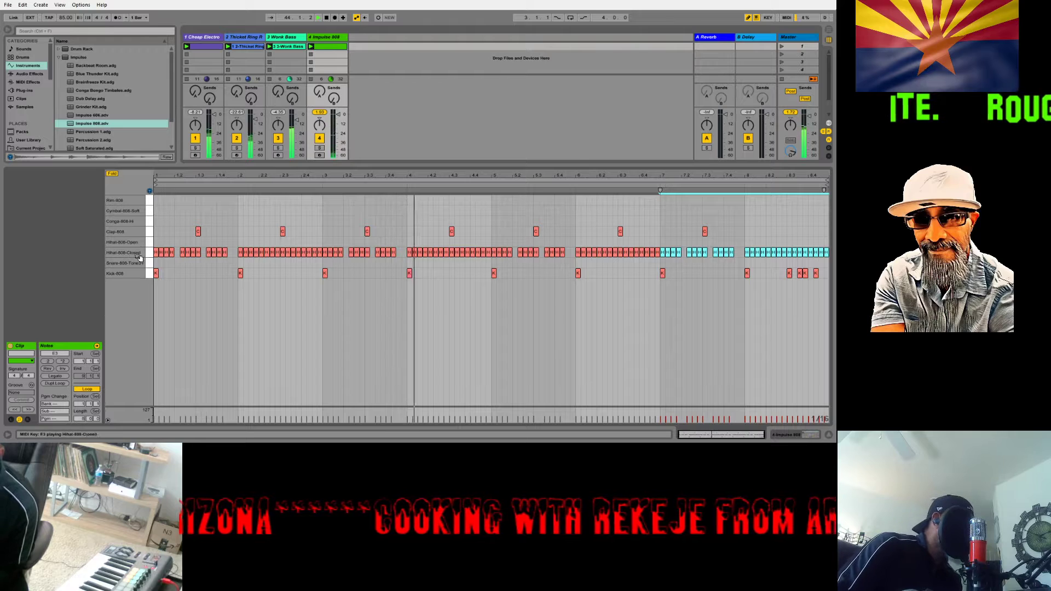
# Raise the Impulse 808's closed hi-hat volume to about 10.3 dB and adjust the Impulse 808 track's volume
pyautogui.click(209, 37)
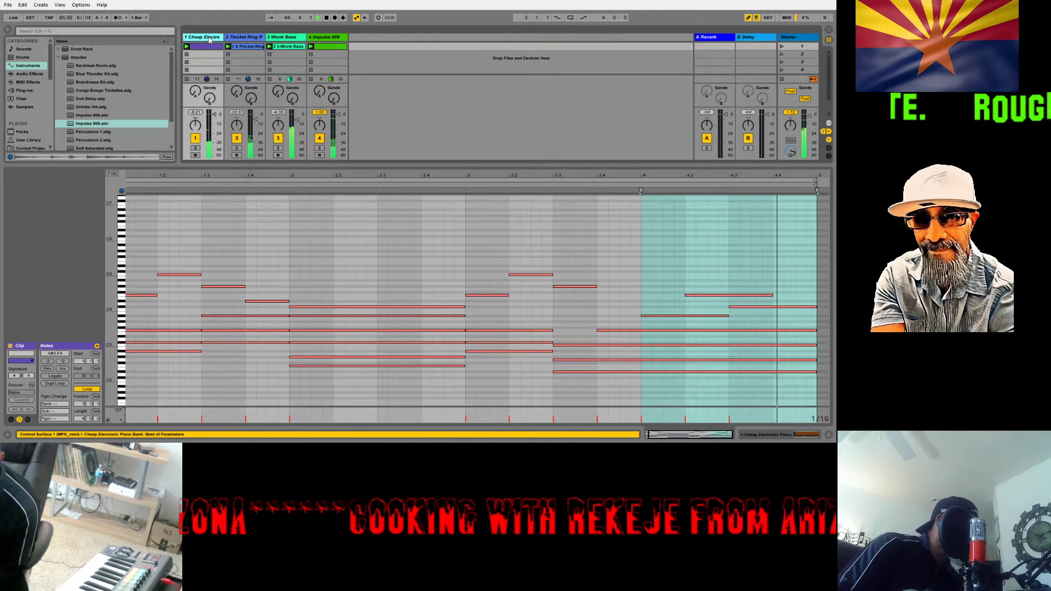
pyautogui.click(209, 37)
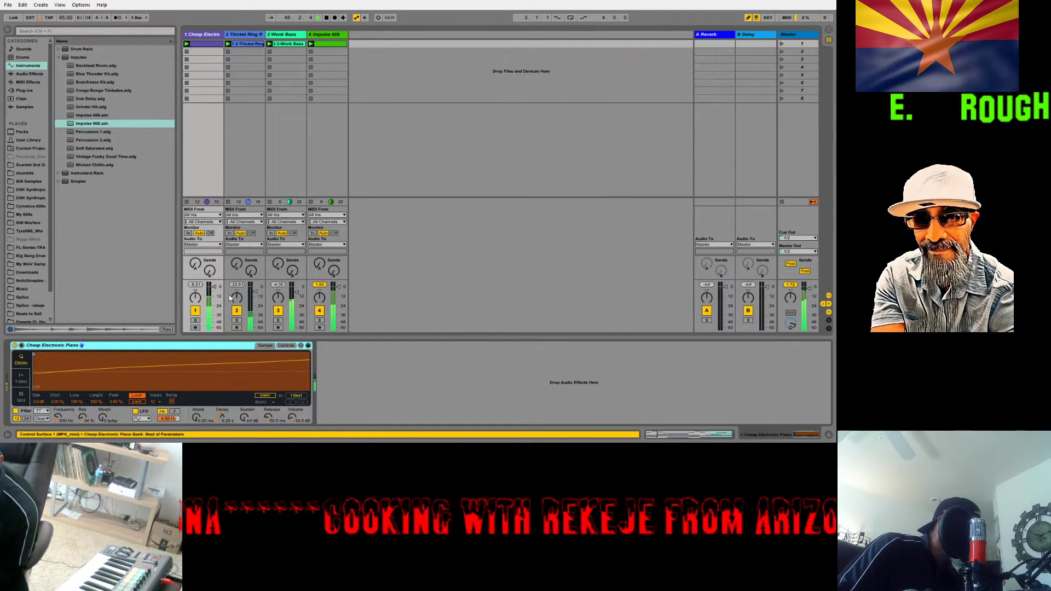
pyautogui.click(337, 46)
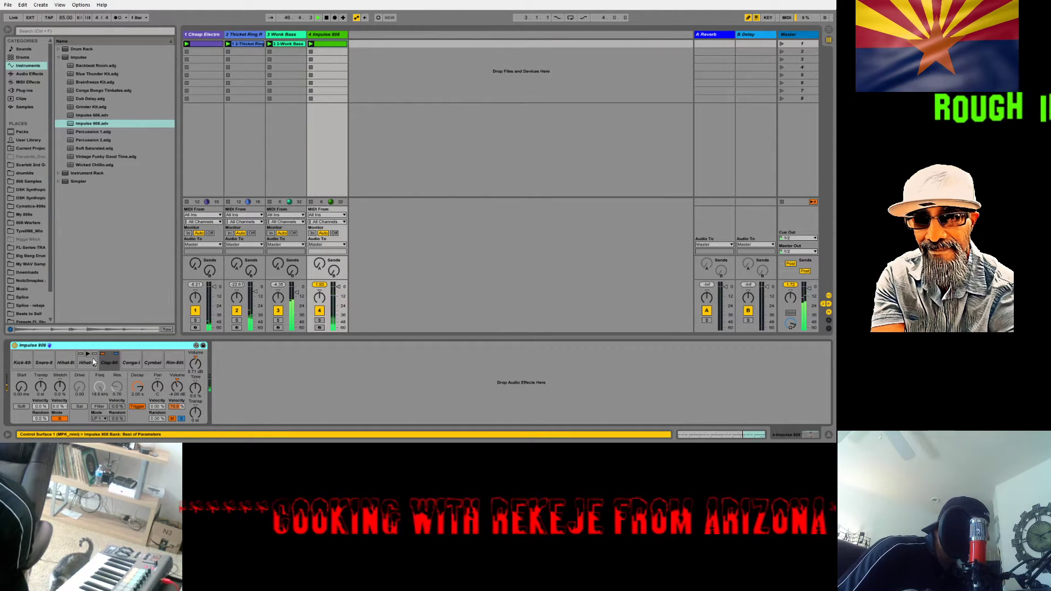
pyautogui.click(65, 363)
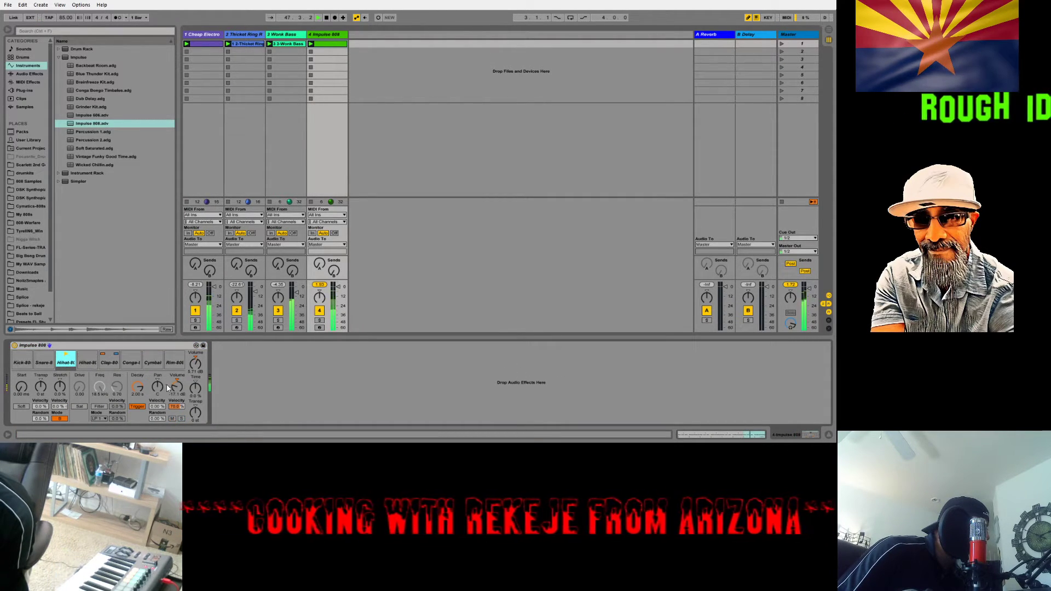
pyautogui.moveTo(177, 388); pyautogui.dragTo(177, 375)
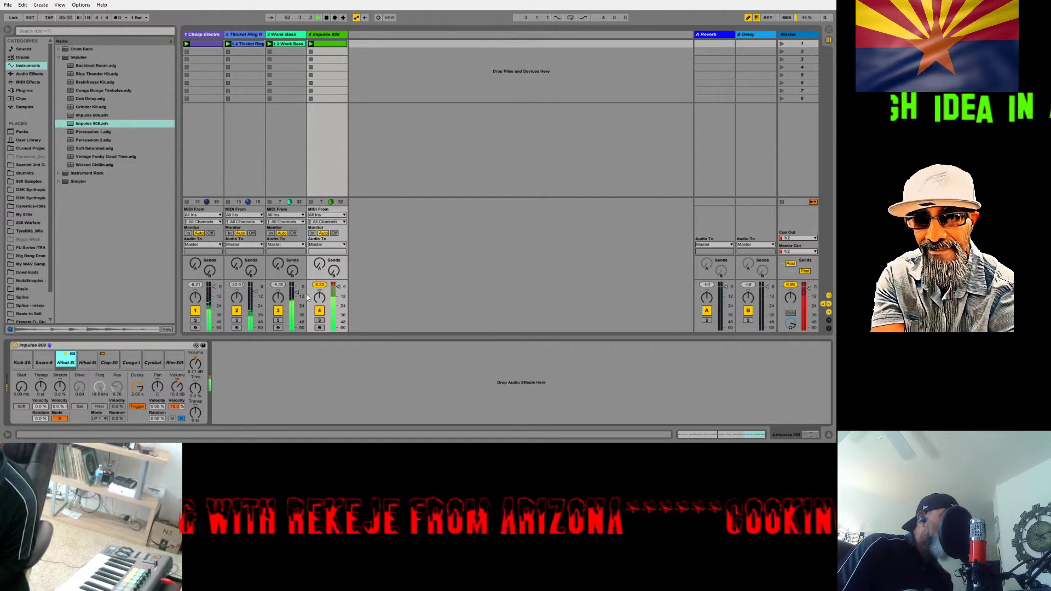
pyautogui.moveTo(338, 296); pyautogui.dragTo(338, 286)
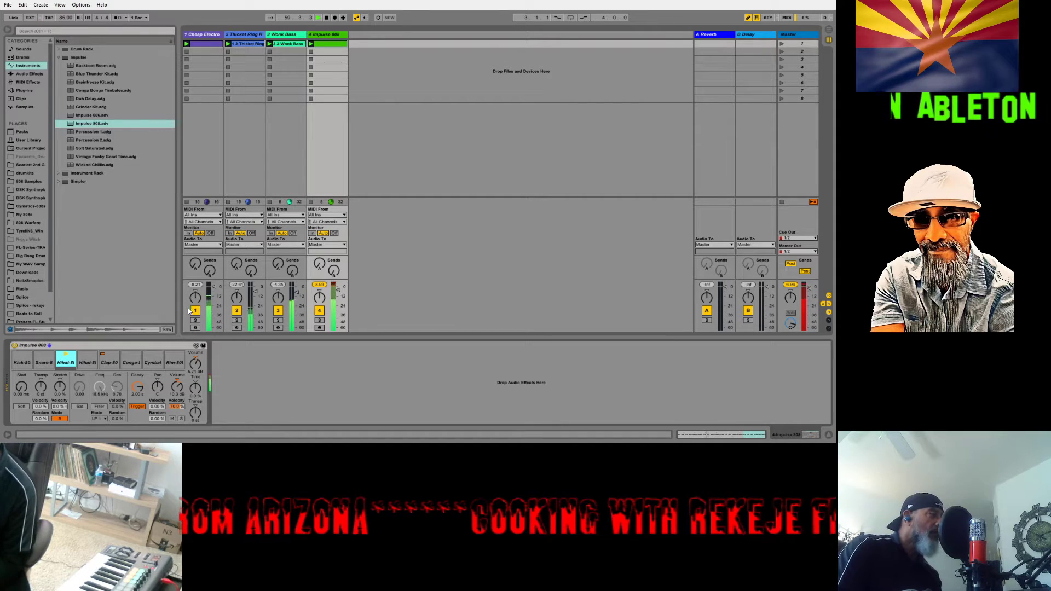
# Check the clap sound's settings in the Impulse 808 and return to the closed hi-hat's settings
pyautogui.click(108, 366)
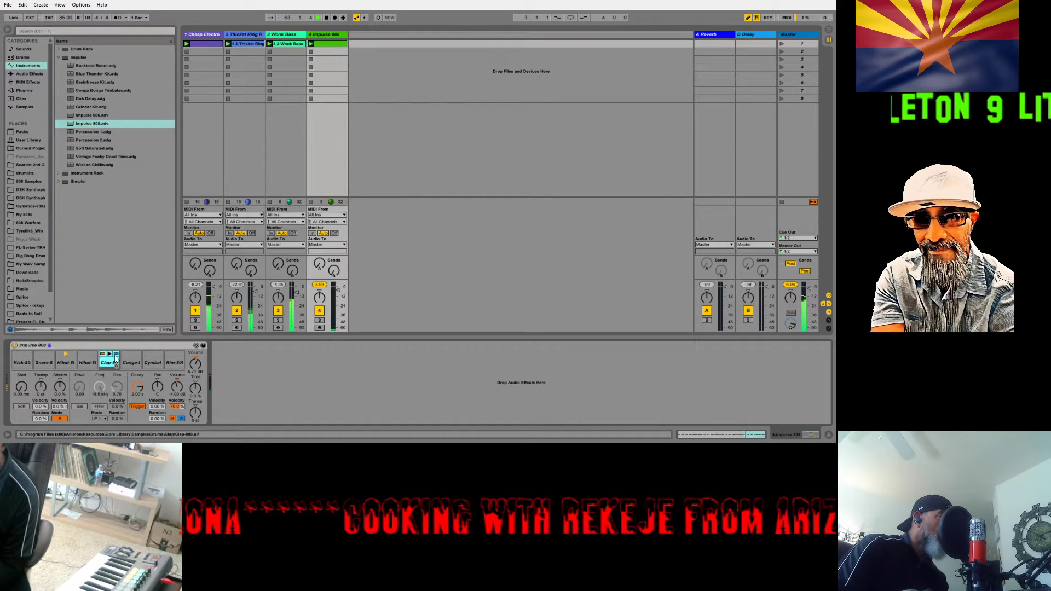
pyautogui.click(75, 364)
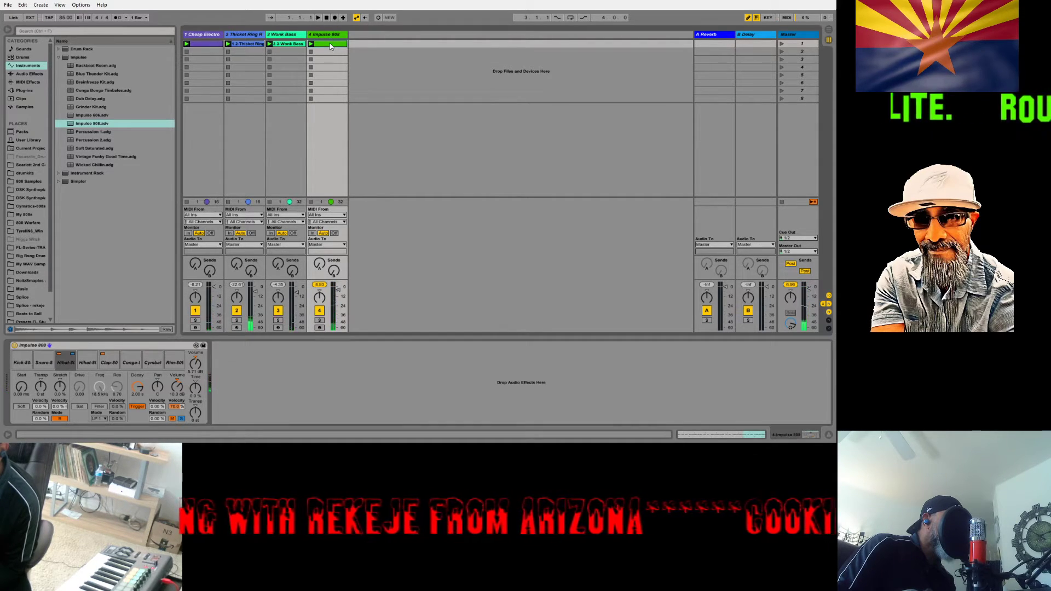
# Launch the Impulse 808 clip, review its notes during playback and return to the instrument's sound controls
pyautogui.click(311, 45)
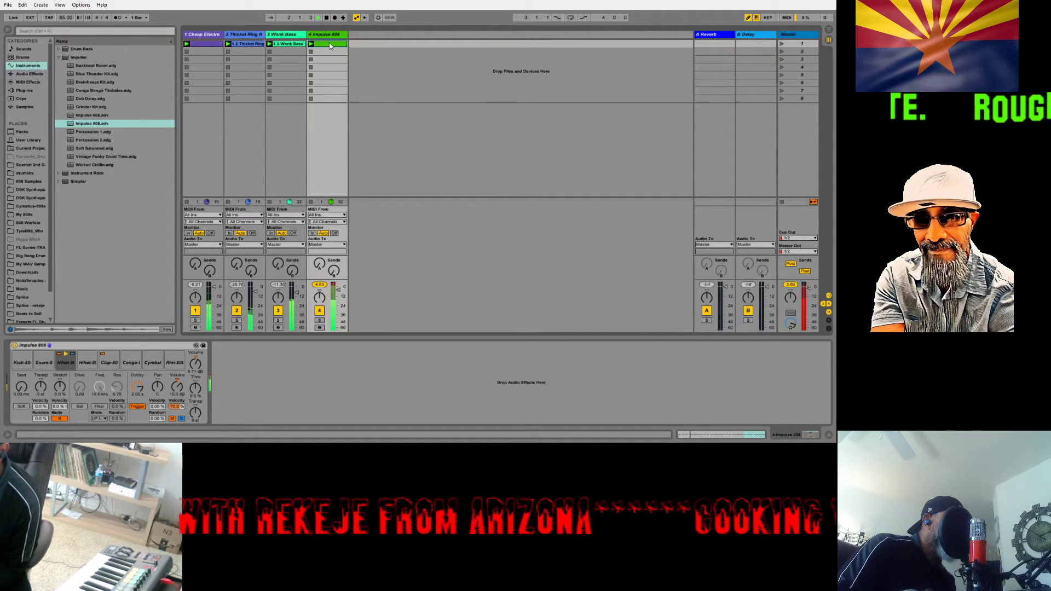
pyautogui.doubleClick(331, 46)
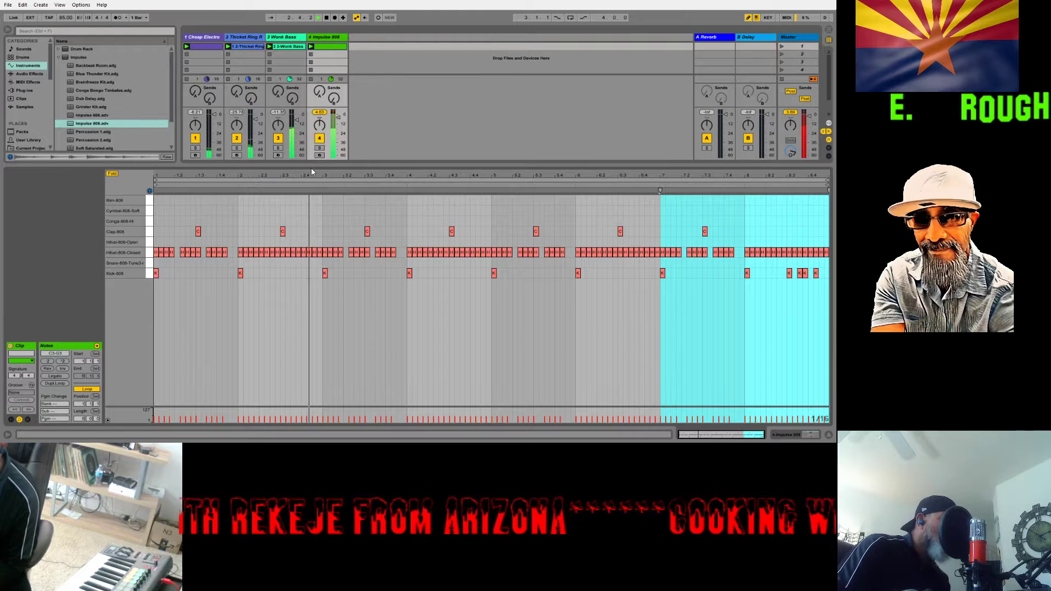
pyautogui.click(329, 48)
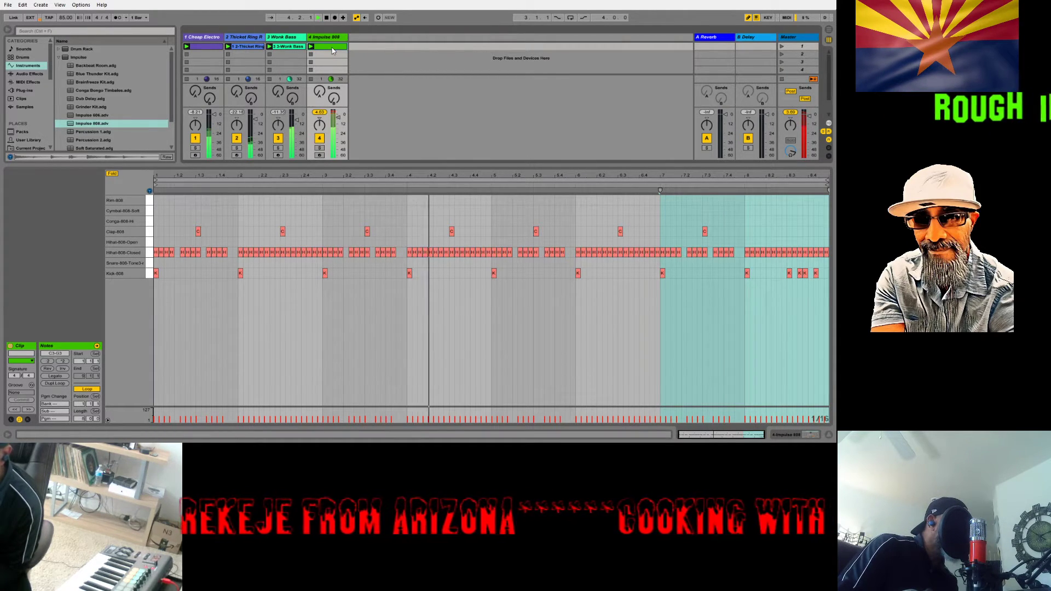
pyautogui.click(334, 38)
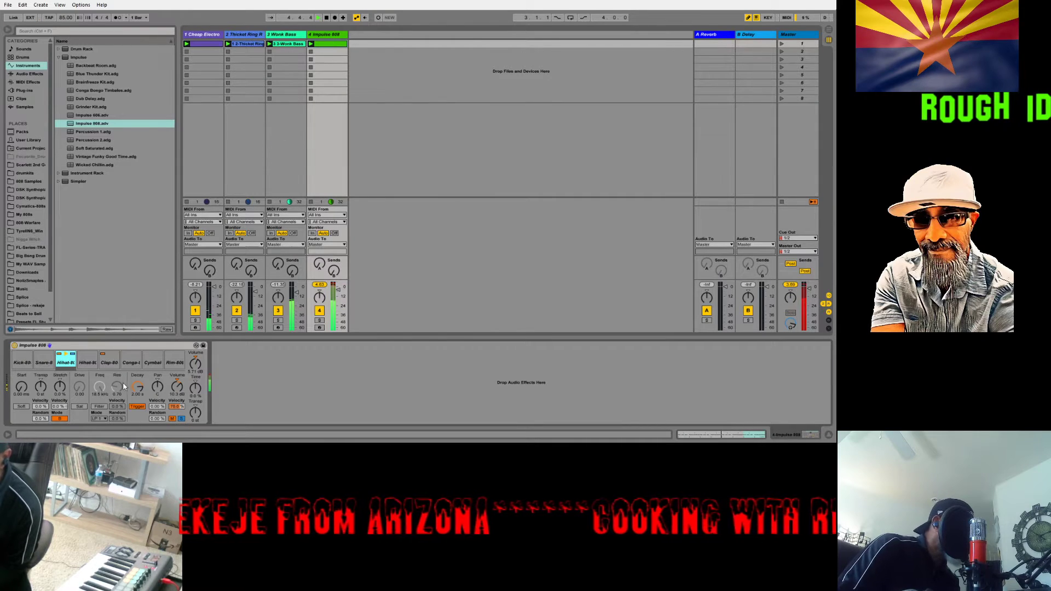
# Compare the kick, closed hi-hat and clap sounds in the Impulse 808 while the beat plays
pyautogui.click(26, 358)
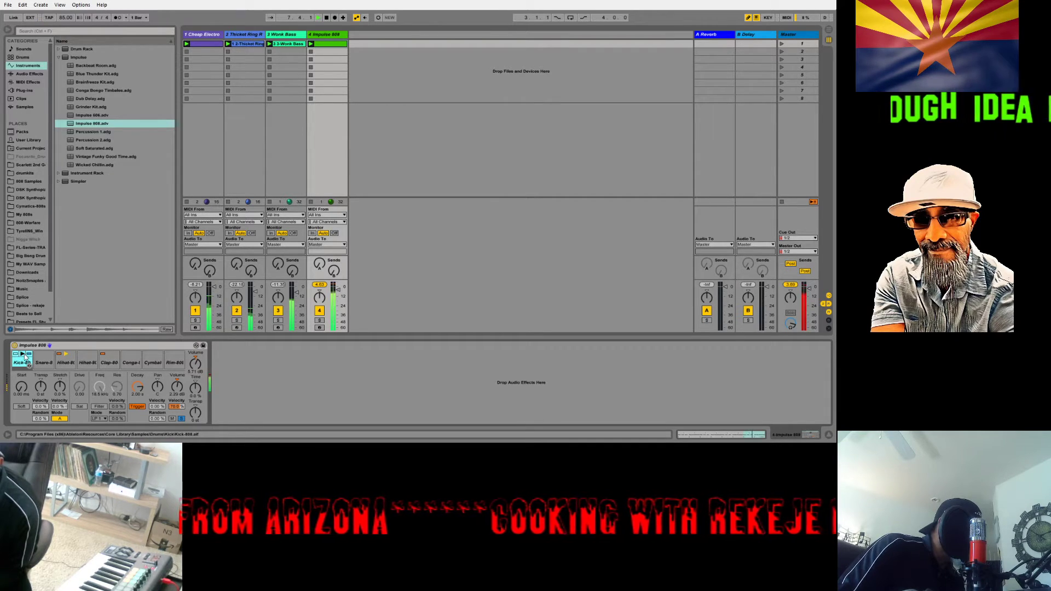
pyautogui.click(65, 358)
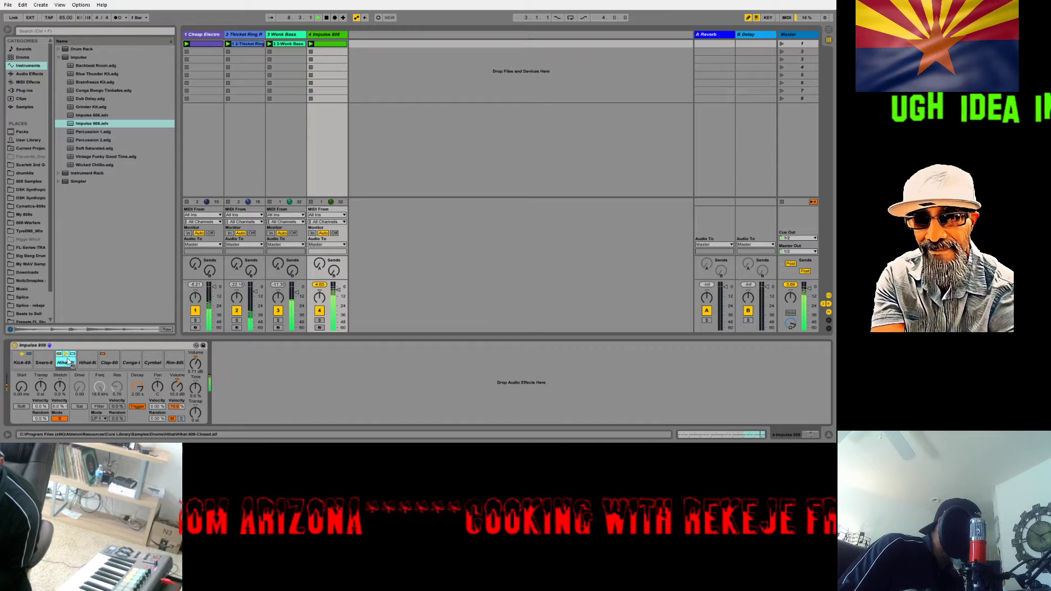
pyautogui.click(110, 361)
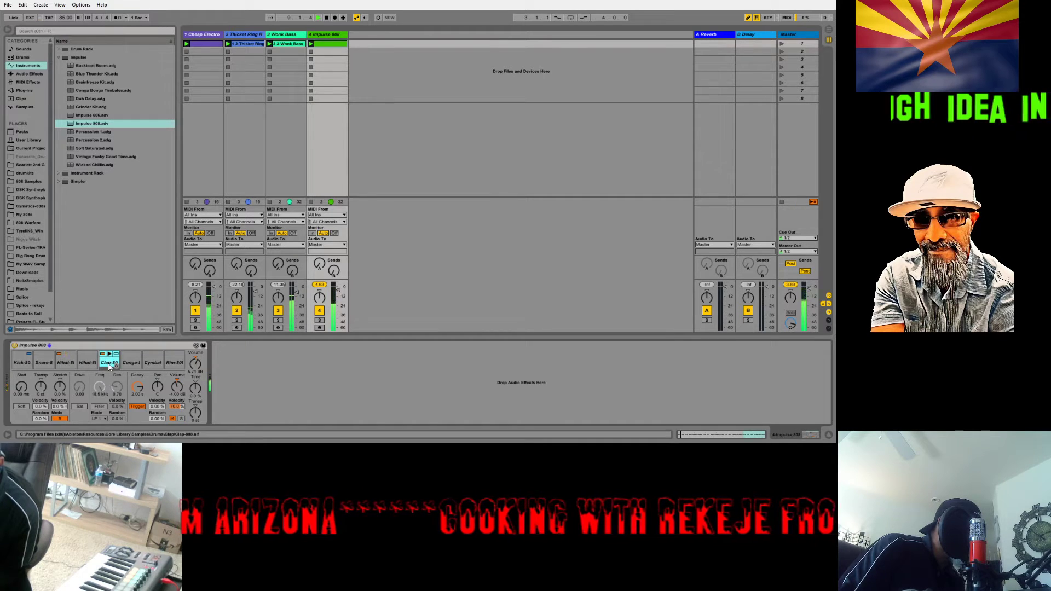
pyautogui.click(60, 362)
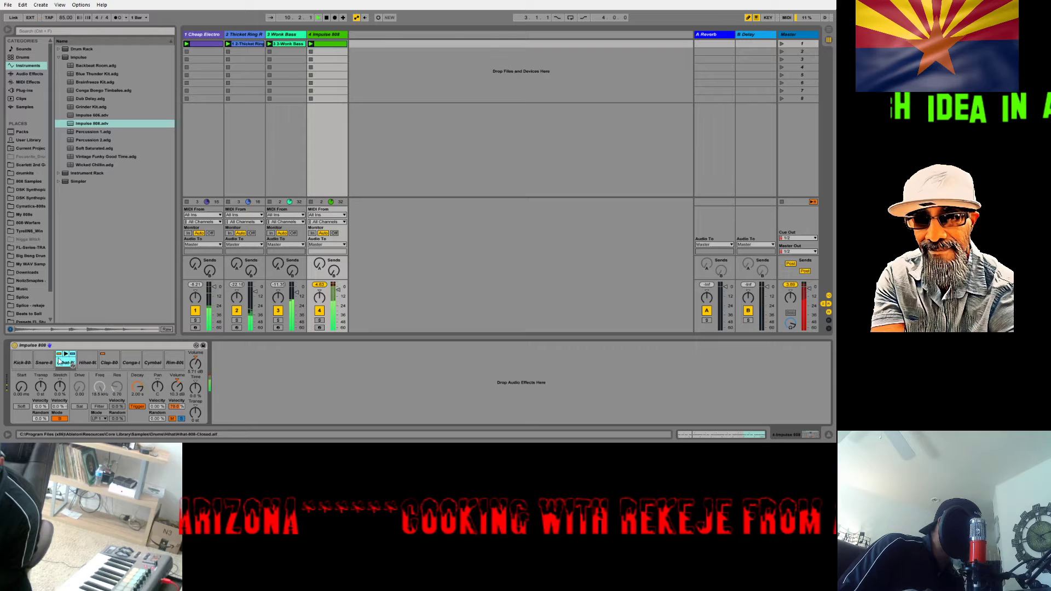
pyautogui.click(28, 363)
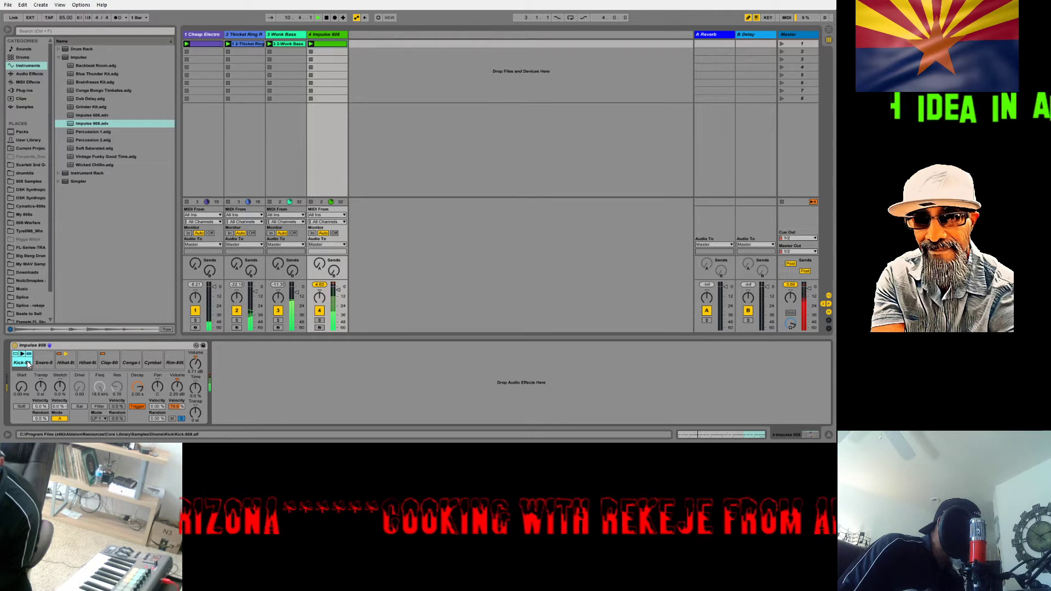
pyautogui.click(60, 362)
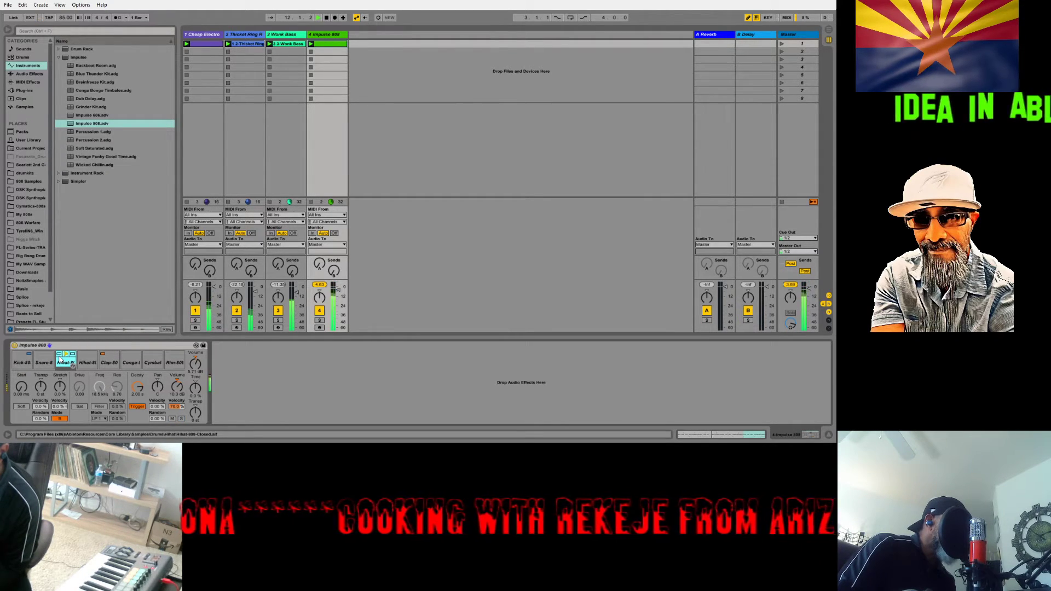
# Solo the clap sound in the Impulse 808 to hear it alone, and return to the full kit
pyautogui.click(104, 359)
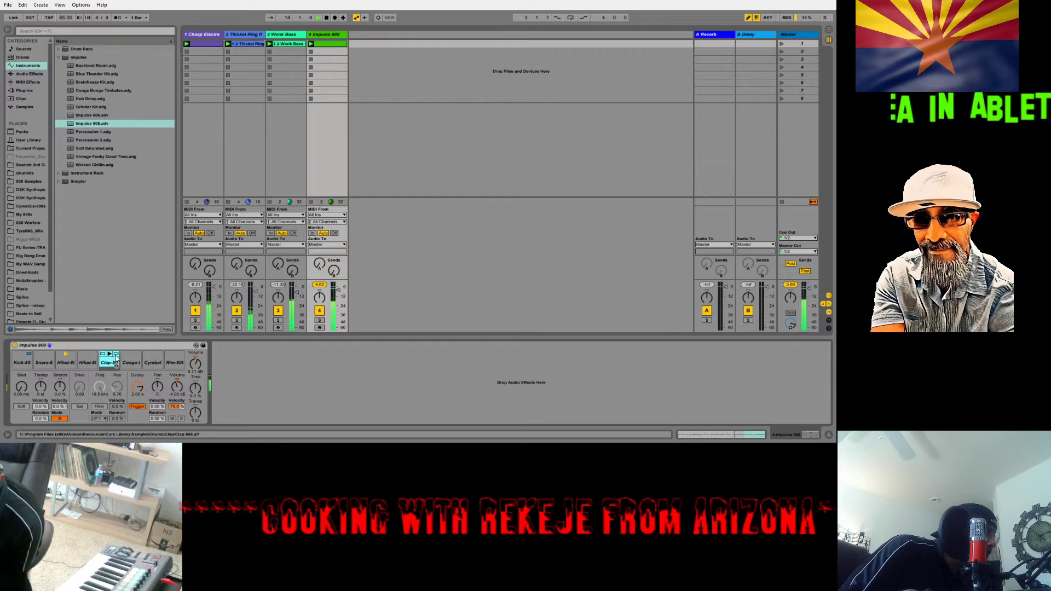
pyautogui.click(116, 355)
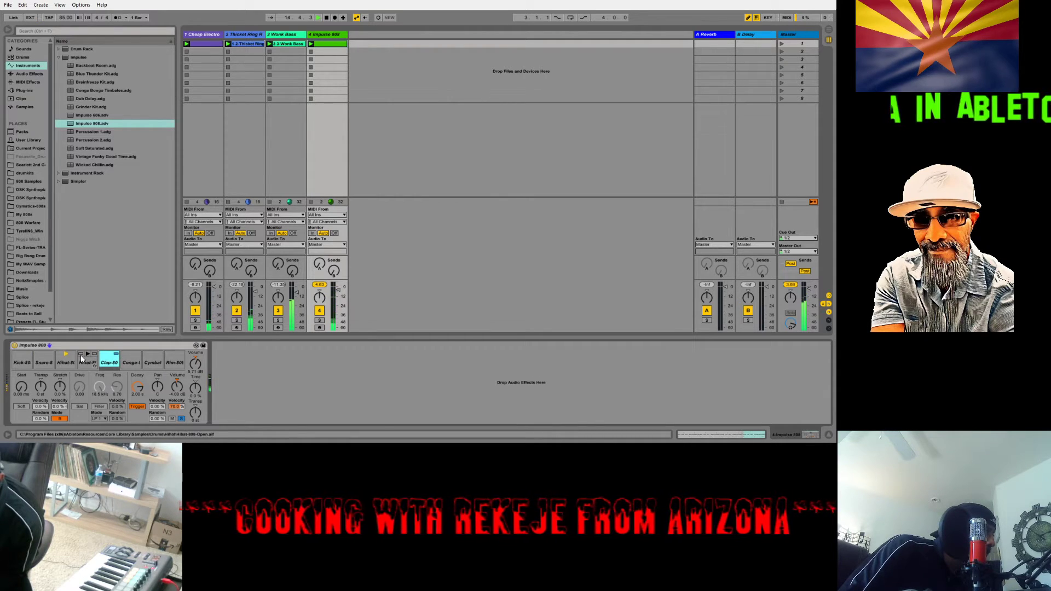
pyautogui.click(116, 355)
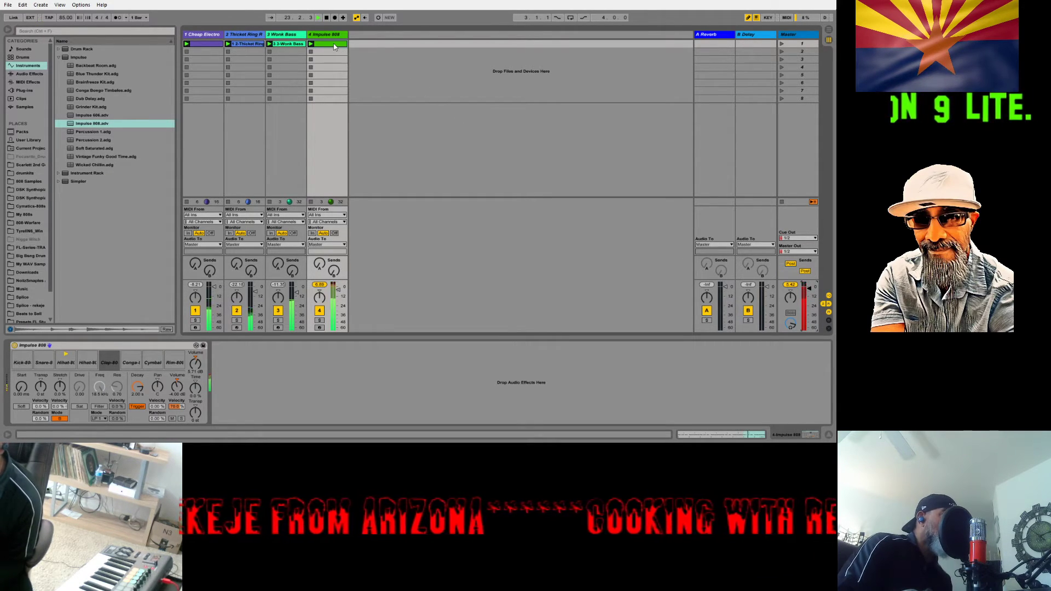
# Insert a new MIDI track after the Impulse 808 track and arm it for recording
pyautogui.click(380, 51)
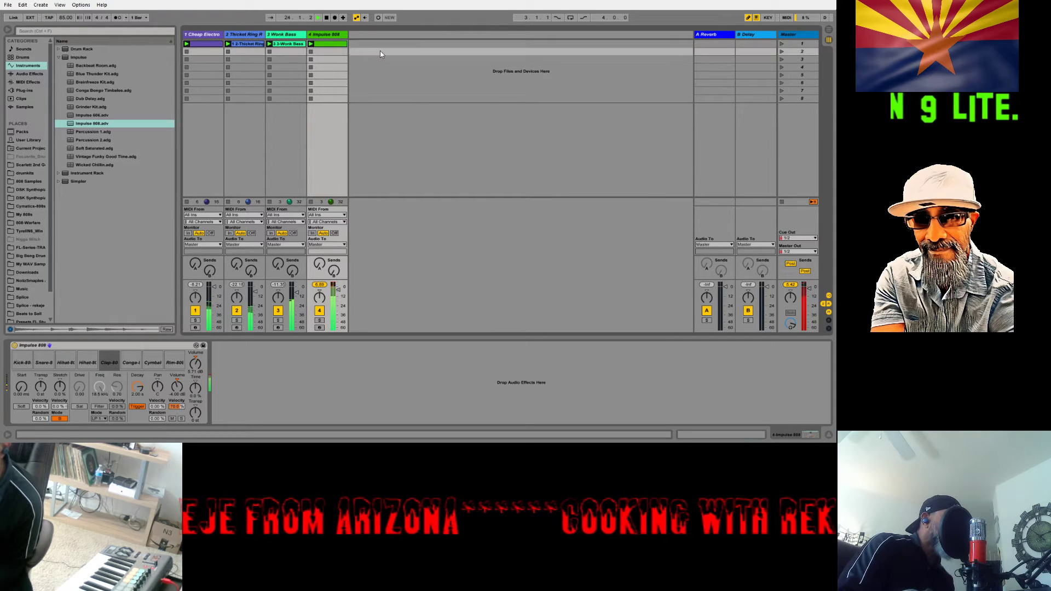
pyautogui.hotkey('ctrl', 'shift', 't')
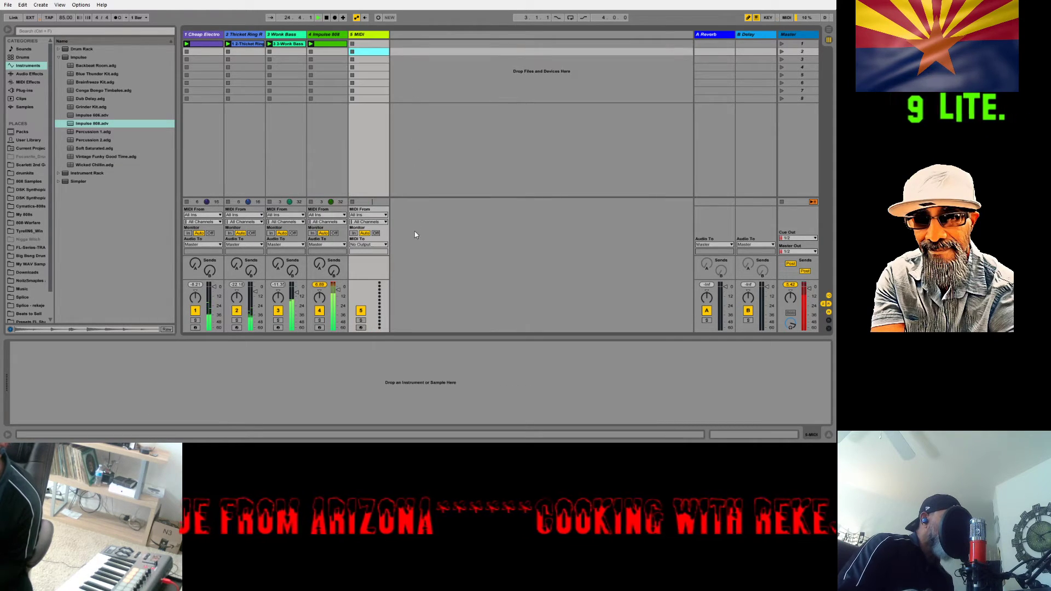
pyautogui.click(361, 327)
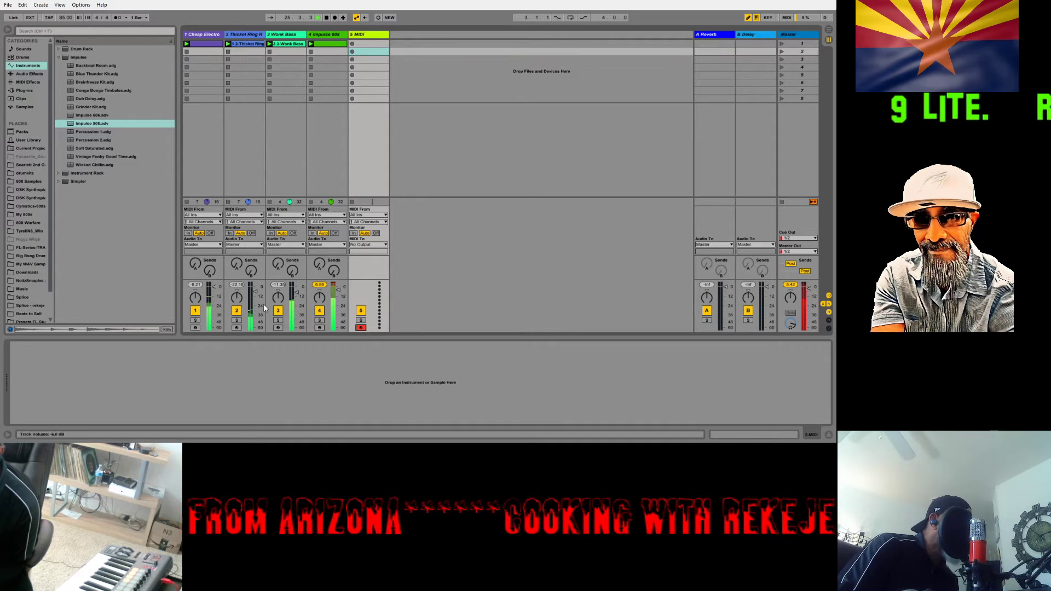
# Load the Please Rise For Jimi Guitar rack from Guitar & Plucked onto the new MIDI track and adjust the track's volume
pyautogui.click(57, 174)
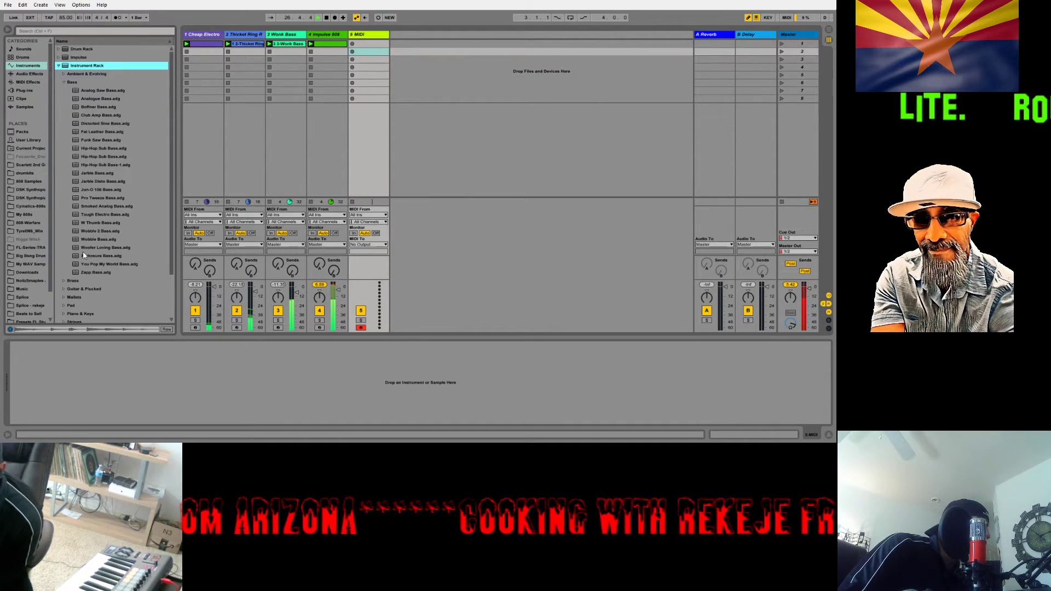
pyautogui.click(64, 288)
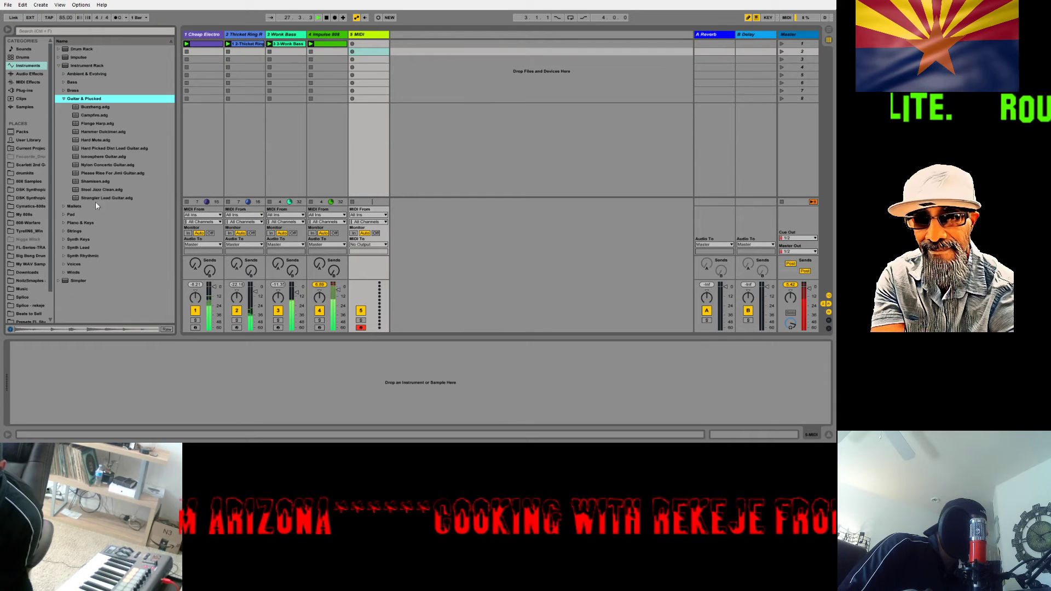
pyautogui.click(130, 174)
pyautogui.moveTo(130, 176); pyautogui.dragTo(365, 48)
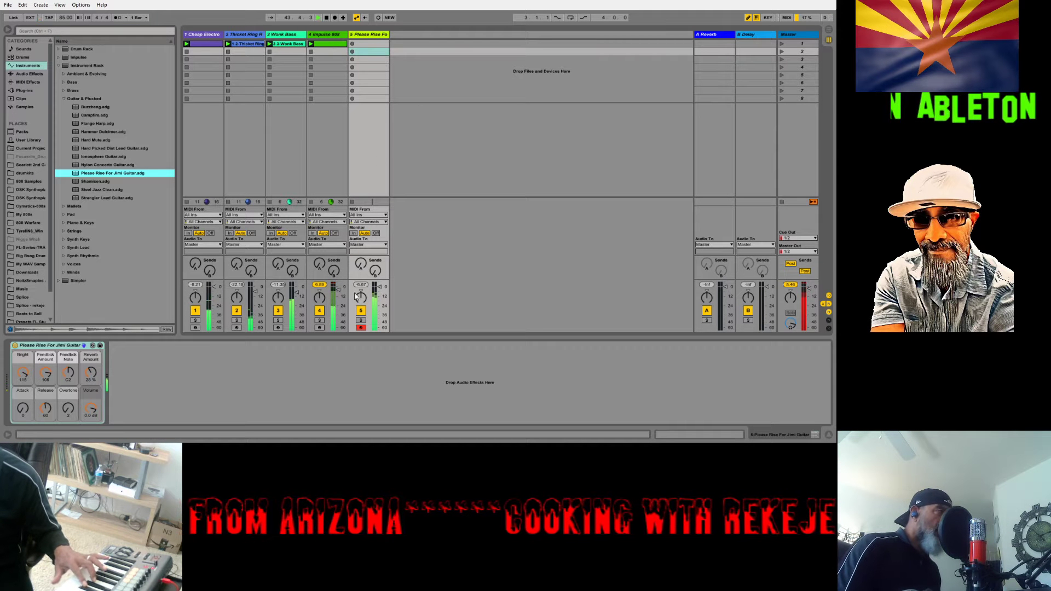
pyautogui.moveTo(382, 290); pyautogui.dragTo(382, 294)
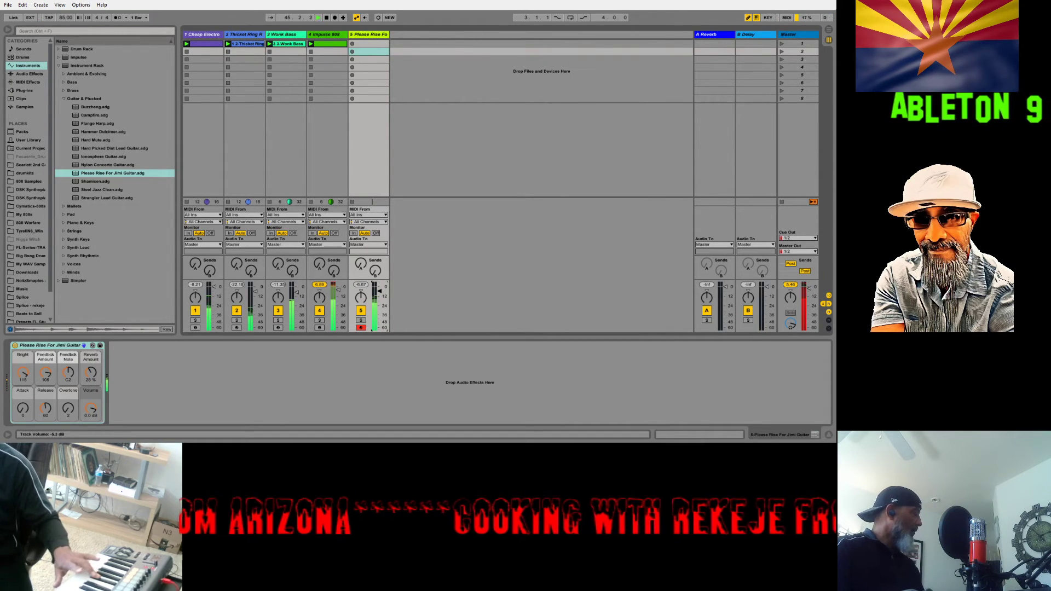
pyautogui.moveTo(381, 294); pyautogui.dragTo(383, 293)
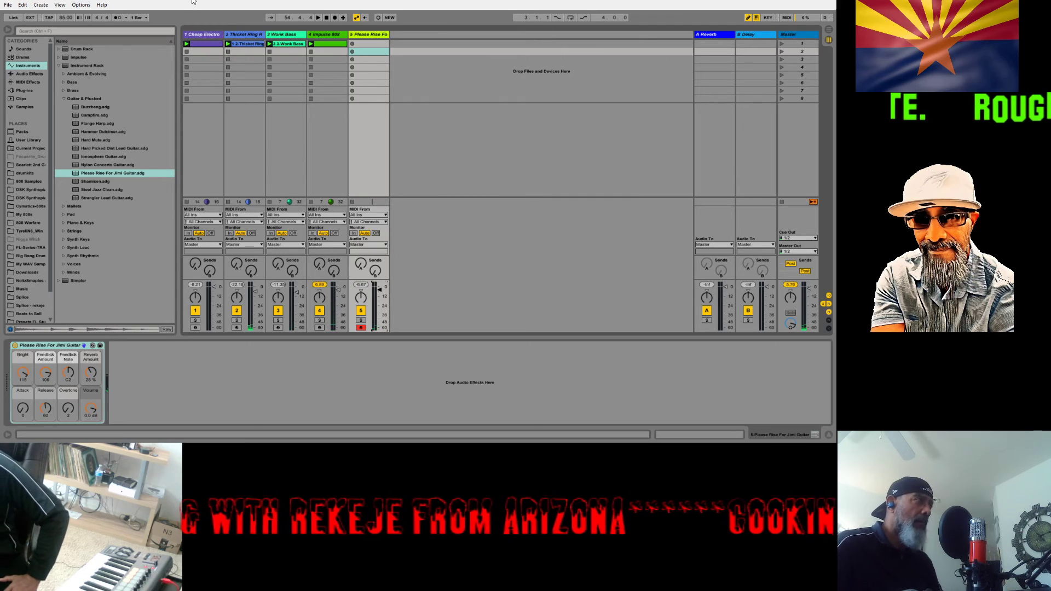
# Record a guitar clip in the first slot of the armed guitar track and set the track's volume to about -7.6 dB
pyautogui.doubleClick(326, 18)
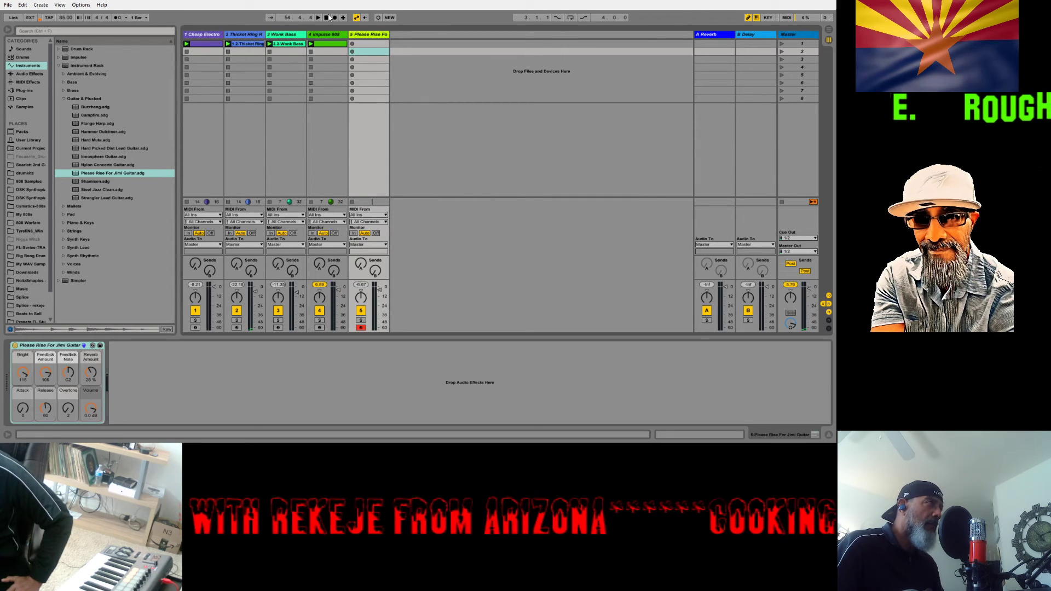
pyautogui.click(353, 51)
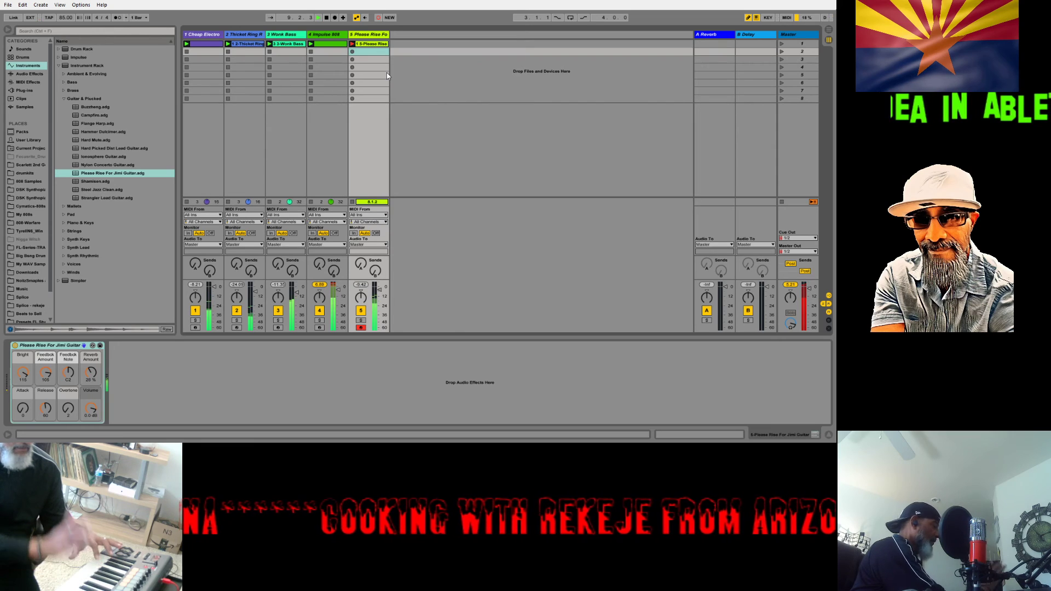
pyautogui.press('space')
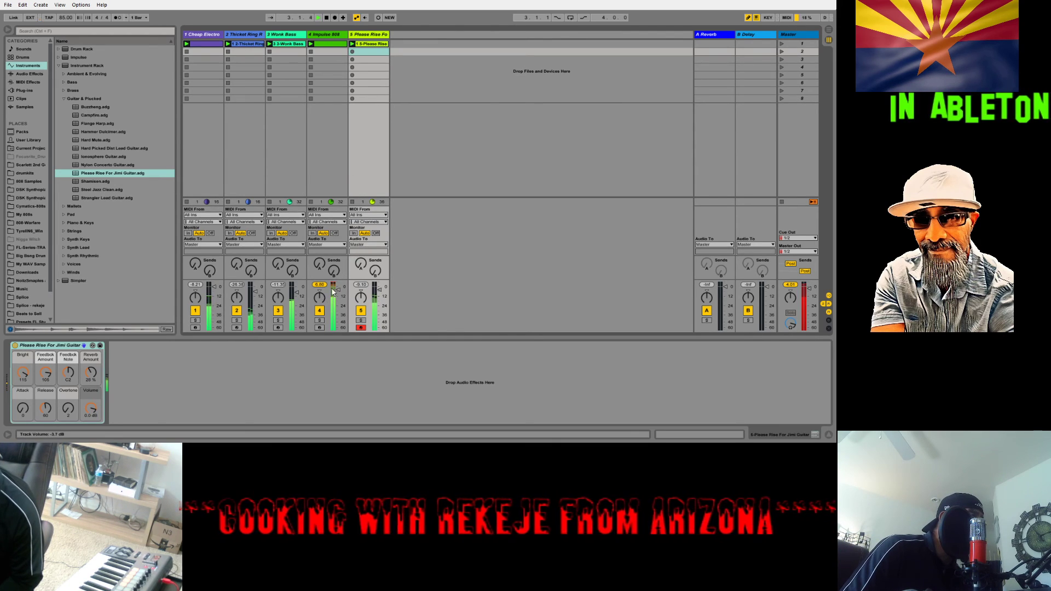
pyautogui.moveTo(331, 287); pyautogui.dragTo(379, 294)
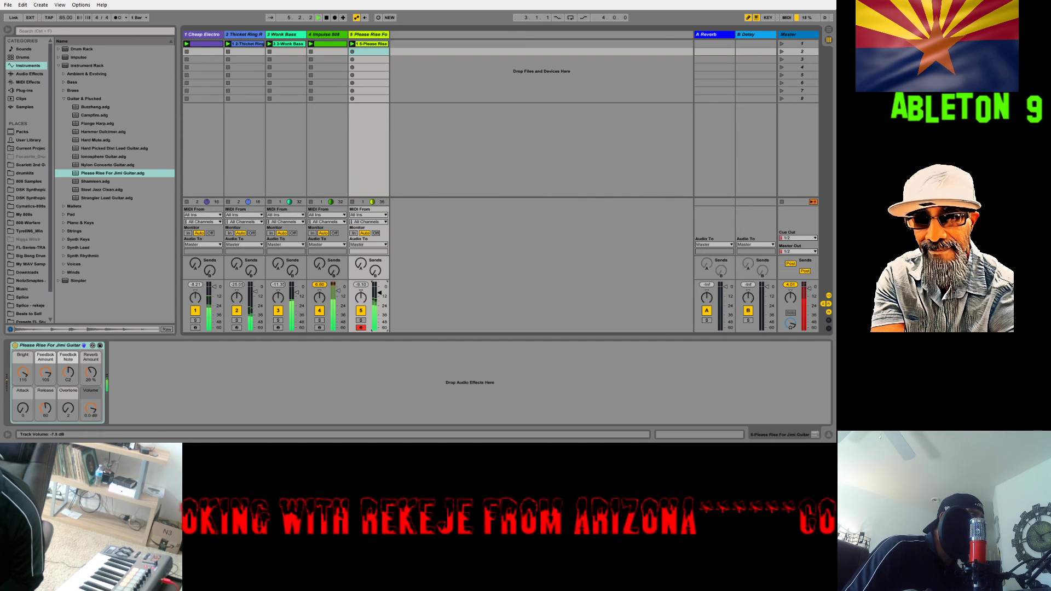